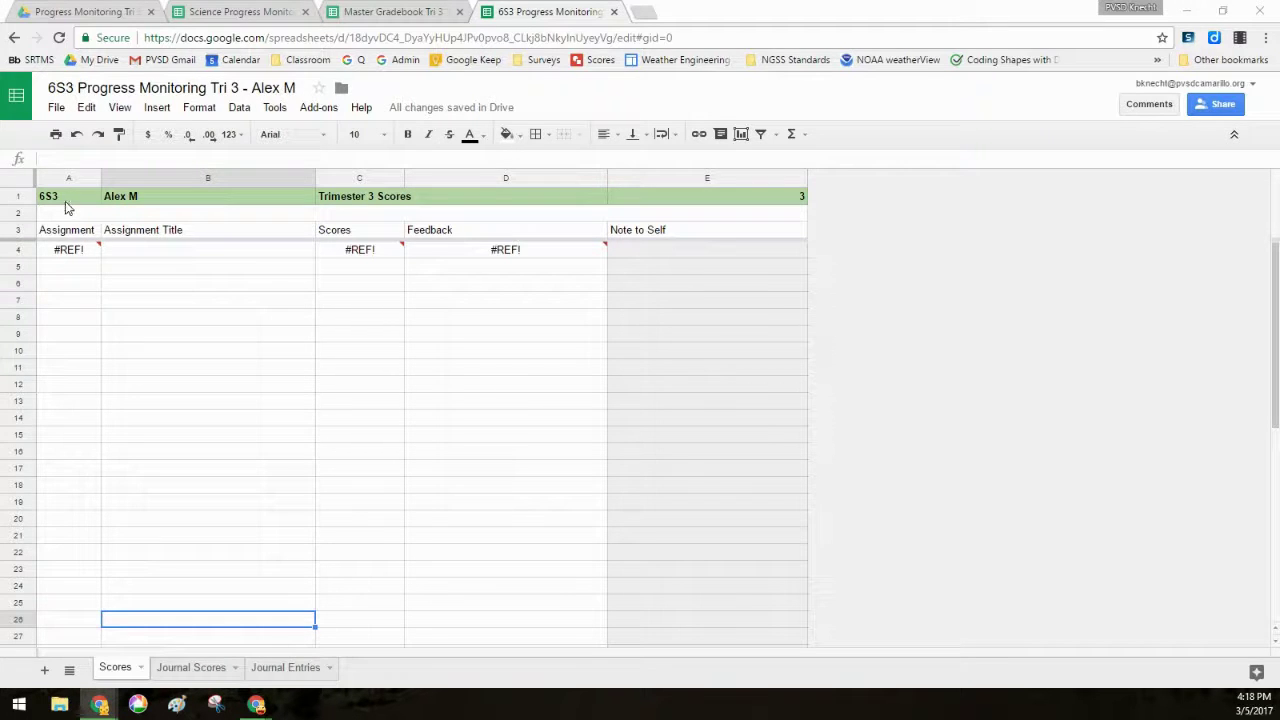
Copy first names Alex through Jared from B3:B17 into E3:E17 under Being Healthy
{"action": "left_click", "coordinate": [149, 203]}
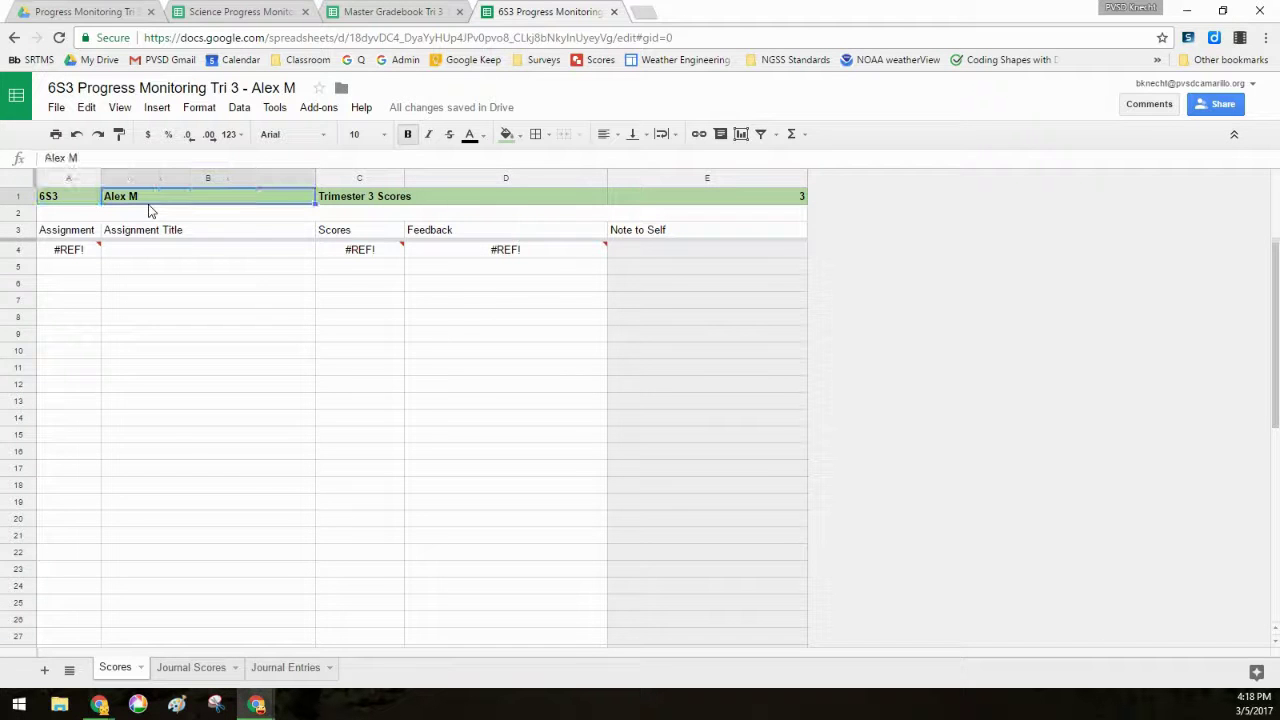
{"action": "left_click", "coordinate": [772, 197]}
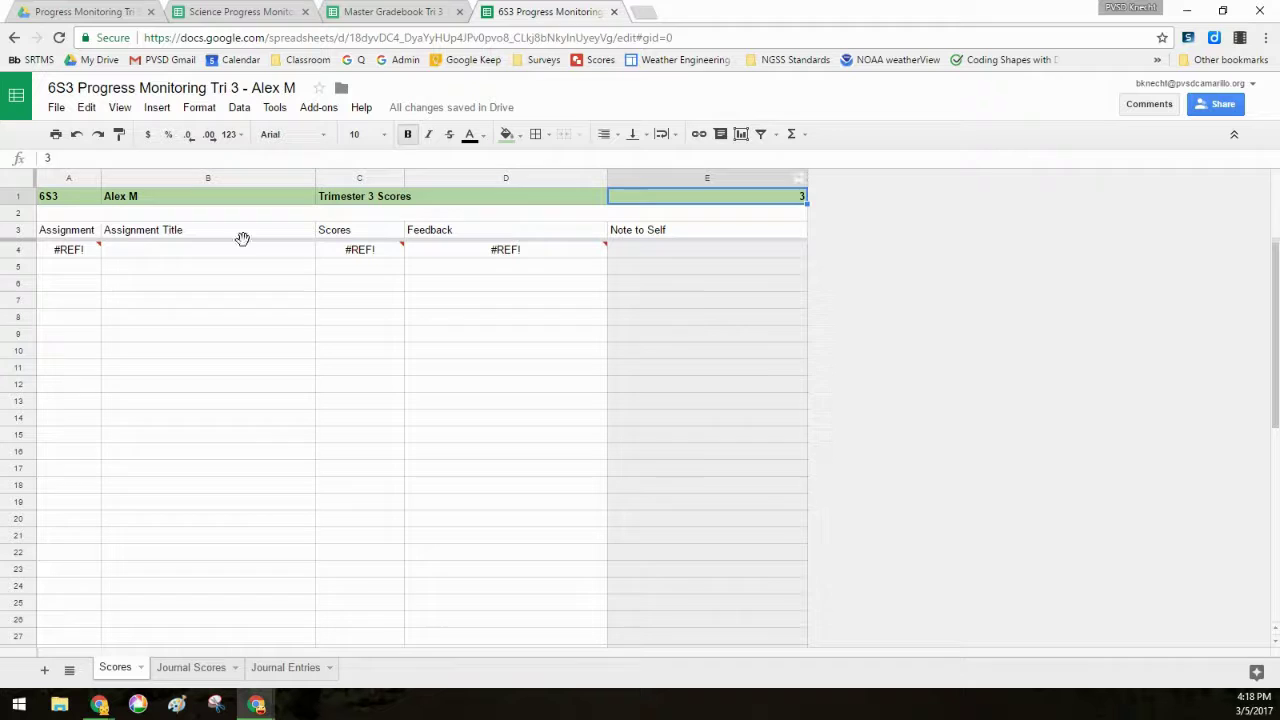
{"action": "left_click", "coordinate": [416, 8]}
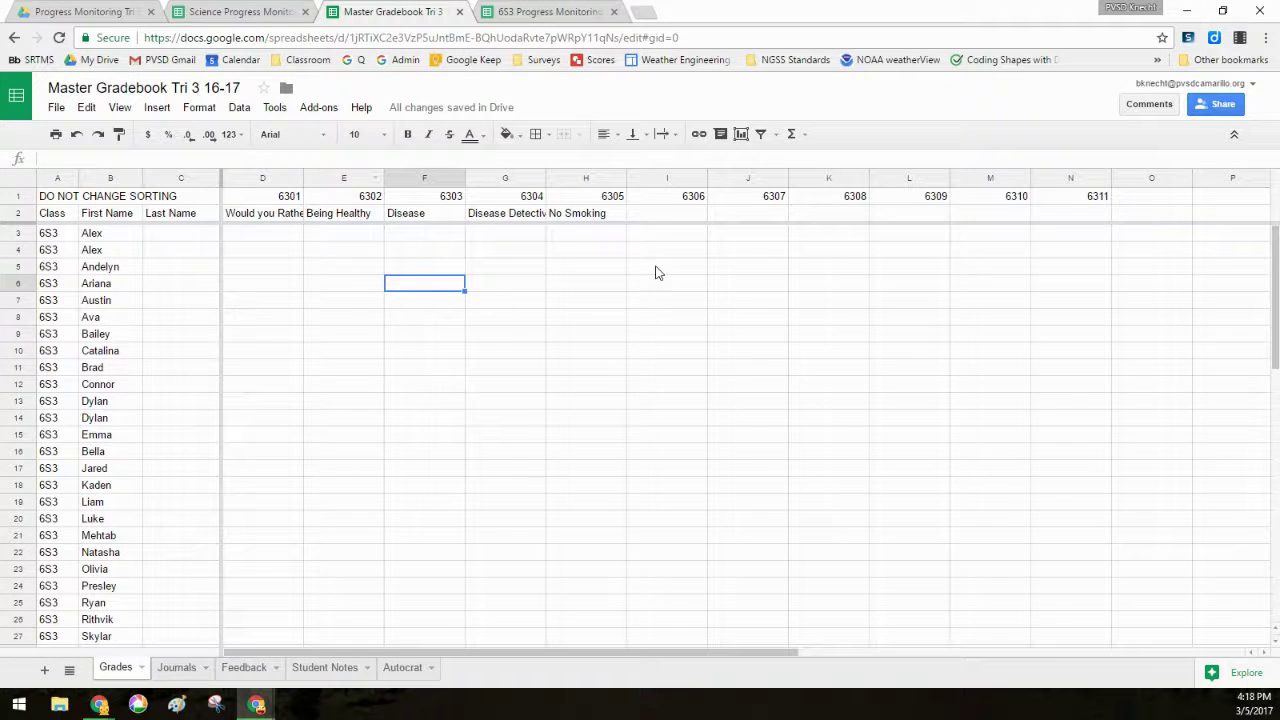
{"action": "left_click", "coordinate": [117, 236]}
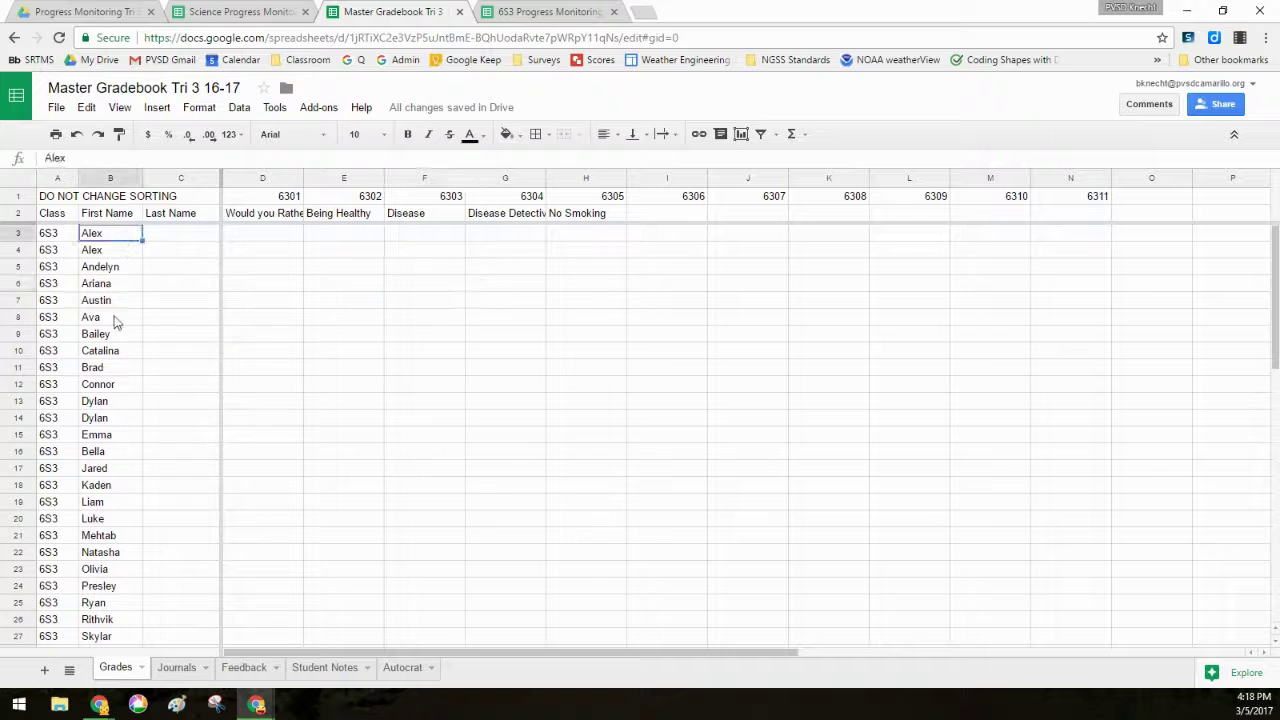
{"action": "left_click", "coordinate": [110, 476], "text": "shift"}
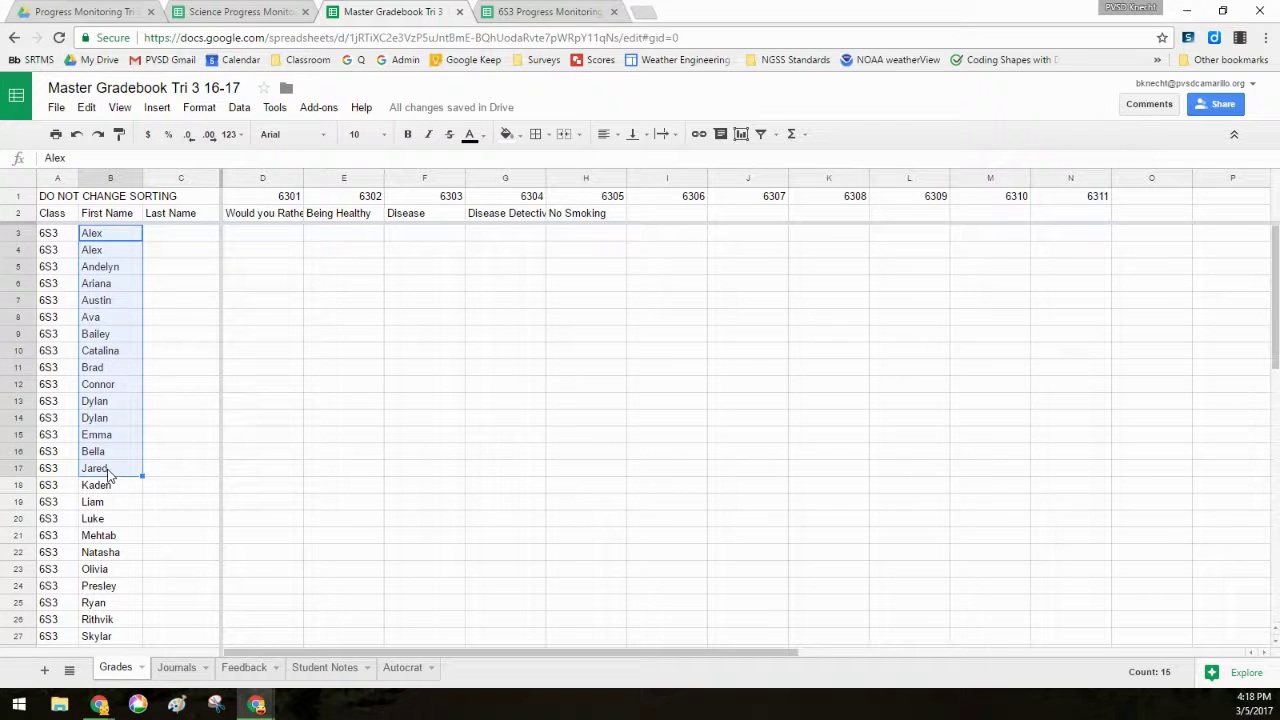
{"action": "key", "text": "ctrl+c"}
{"action": "left_click", "coordinate": [372, 236]}
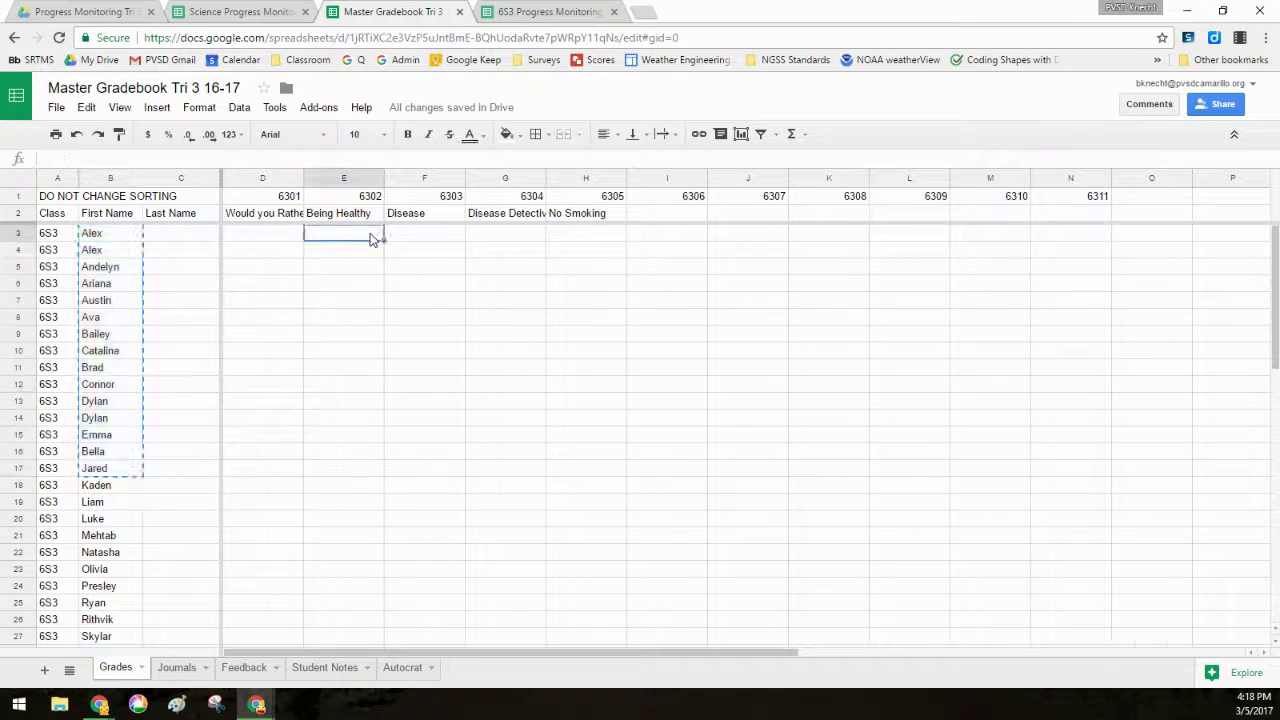
{"action": "key", "text": "ctrl+v"}
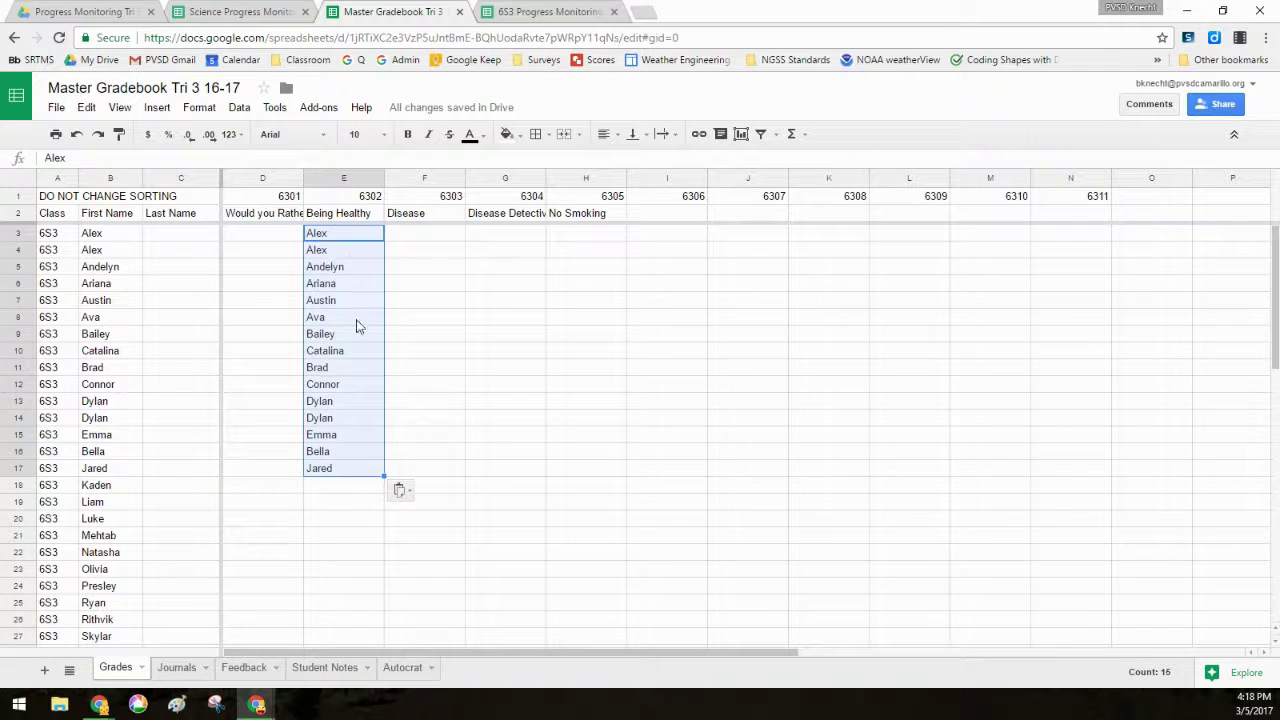
{"action": "left_click", "coordinate": [470, 304]}
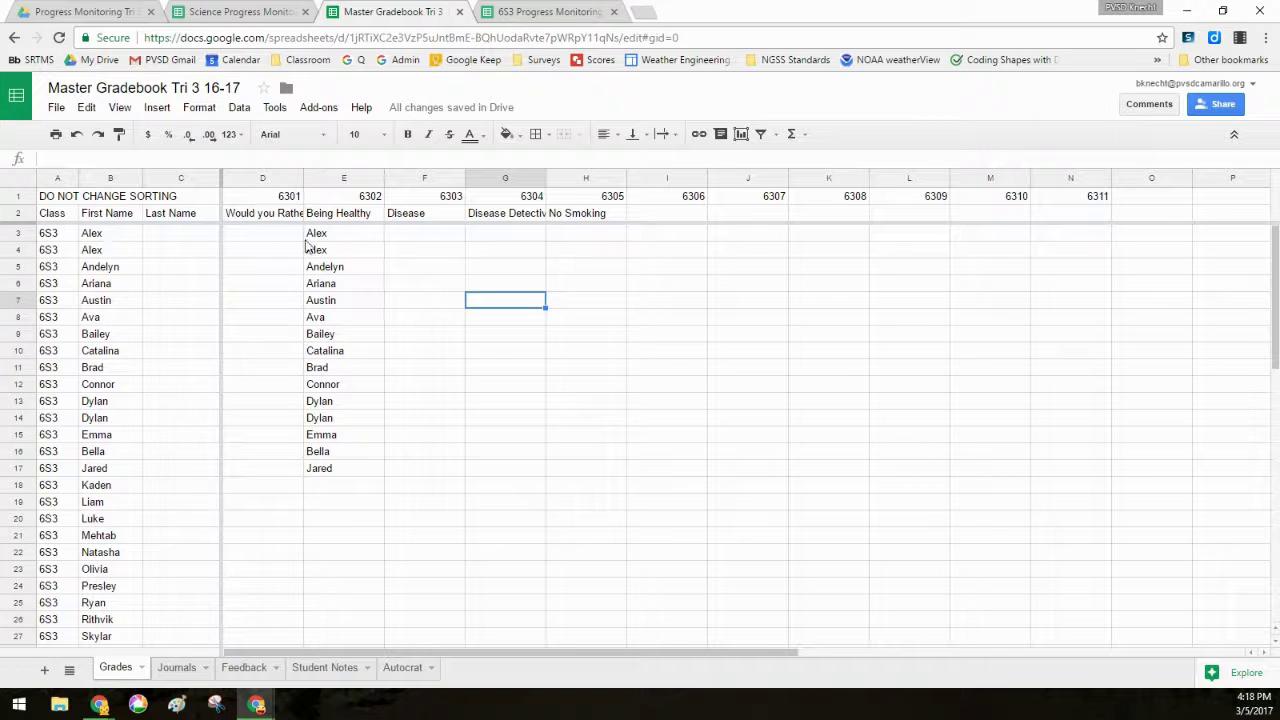
Allow the A4 import to access the Master Gradebook, bringing in assignments 6301–6311 with titles
{"action": "left_click", "coordinate": [571, 12]}
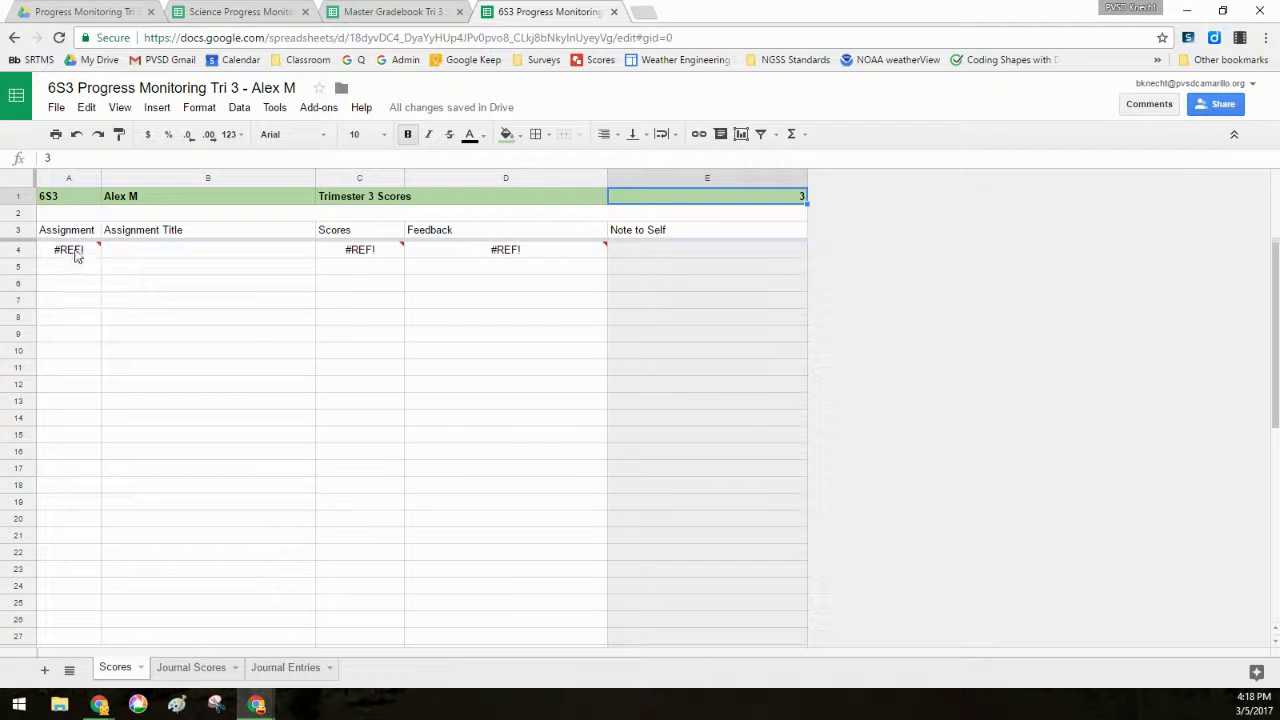
{"action": "mouse_move", "coordinate": [72, 256]}
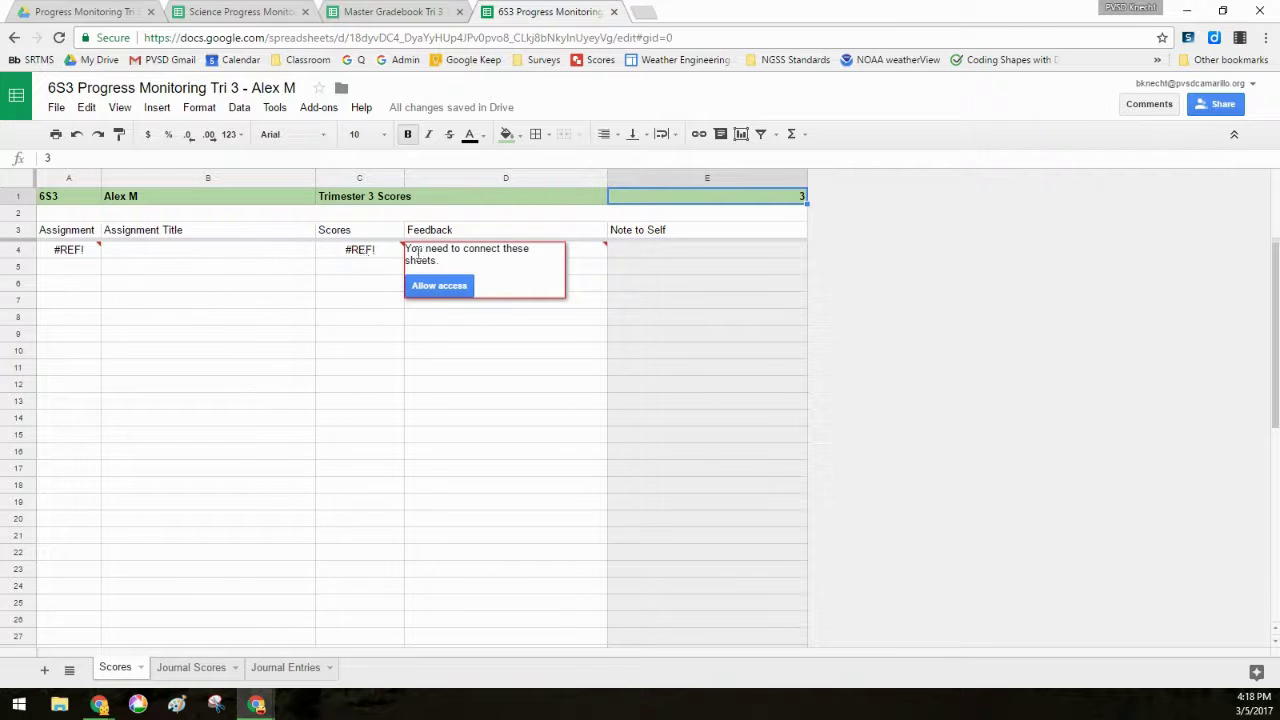
{"action": "left_click", "coordinate": [76, 255]}
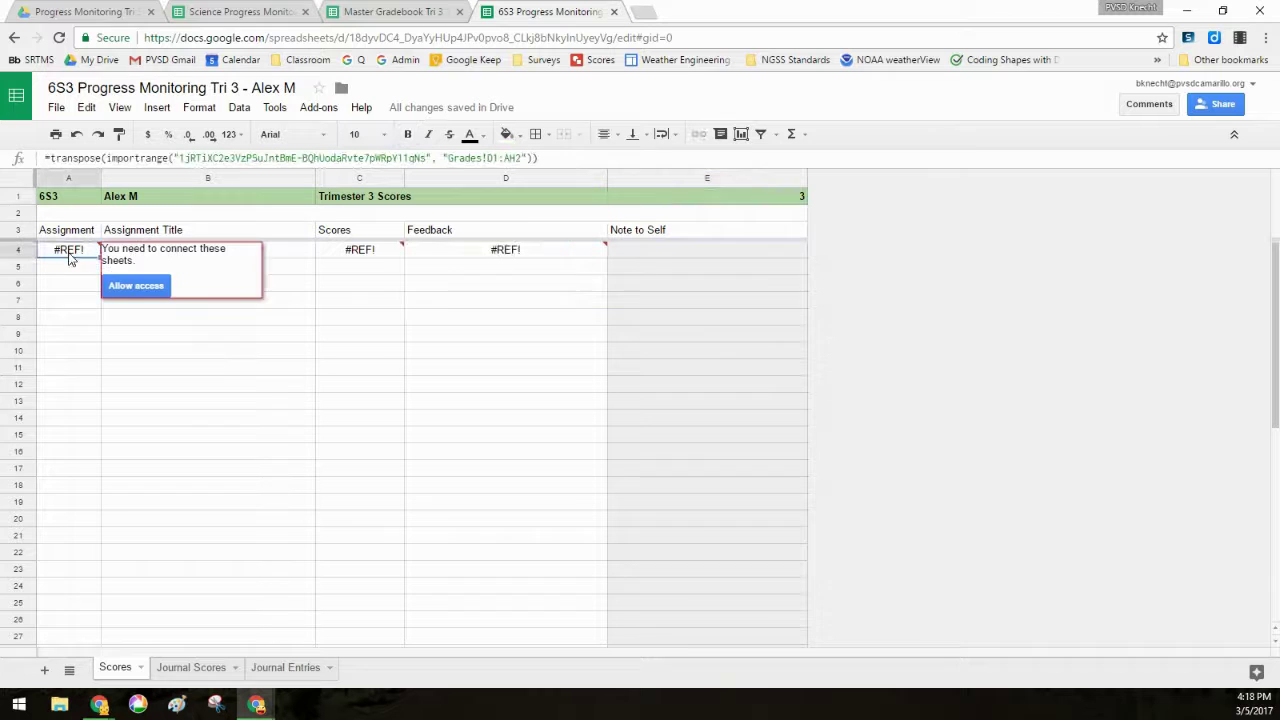
{"action": "left_click", "coordinate": [126, 290]}
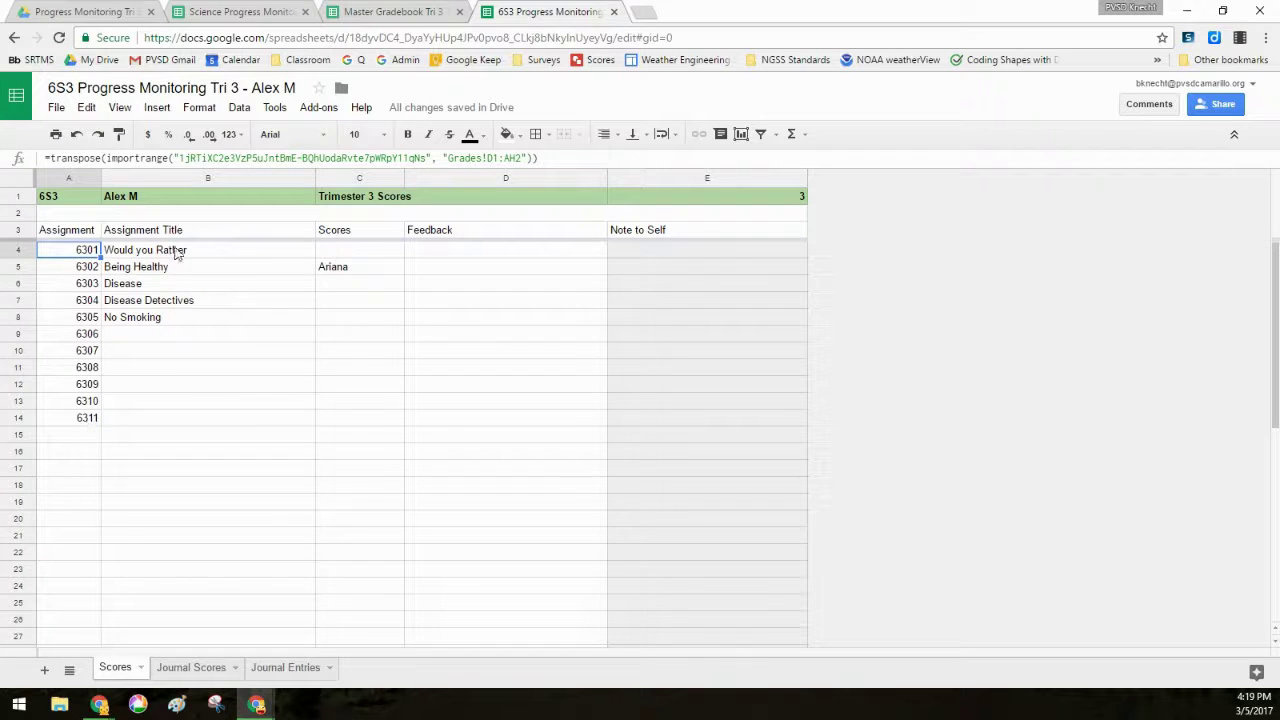
{"action": "left_click", "coordinate": [358, 273]}
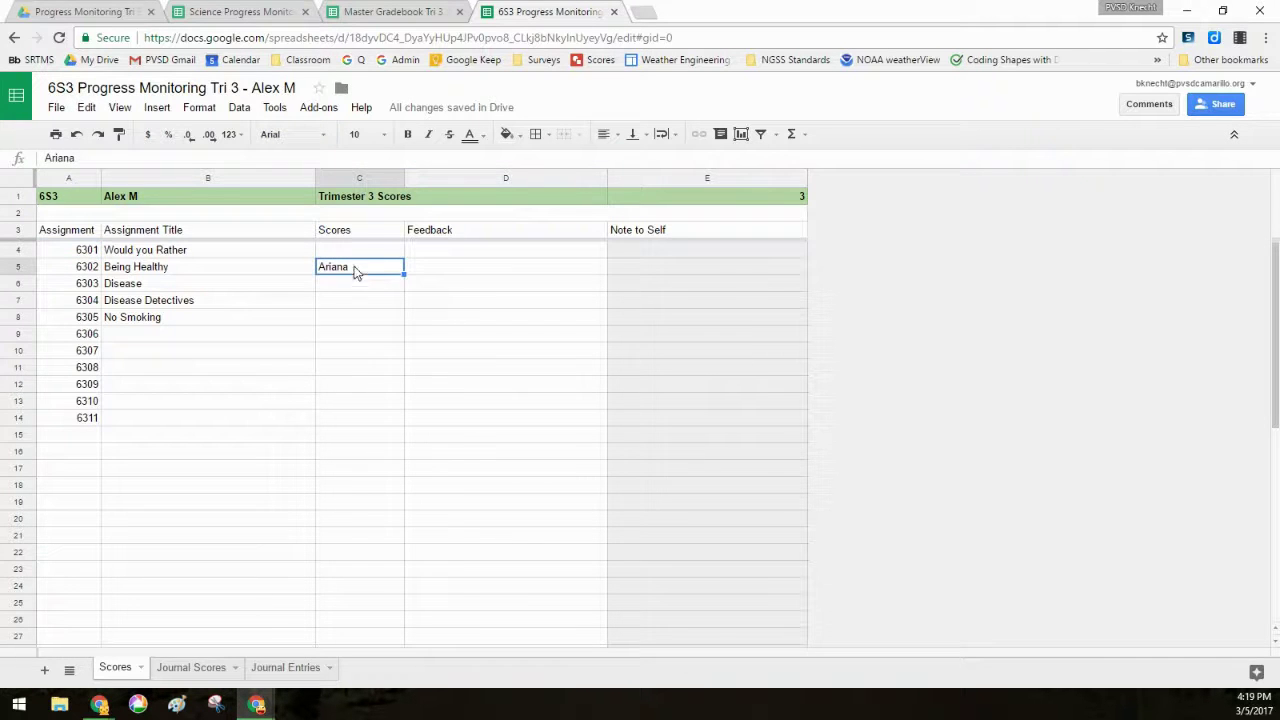
Change the Scores import in C4 to read Grades!D3:AH3
{"action": "left_click", "coordinate": [362, 255]}
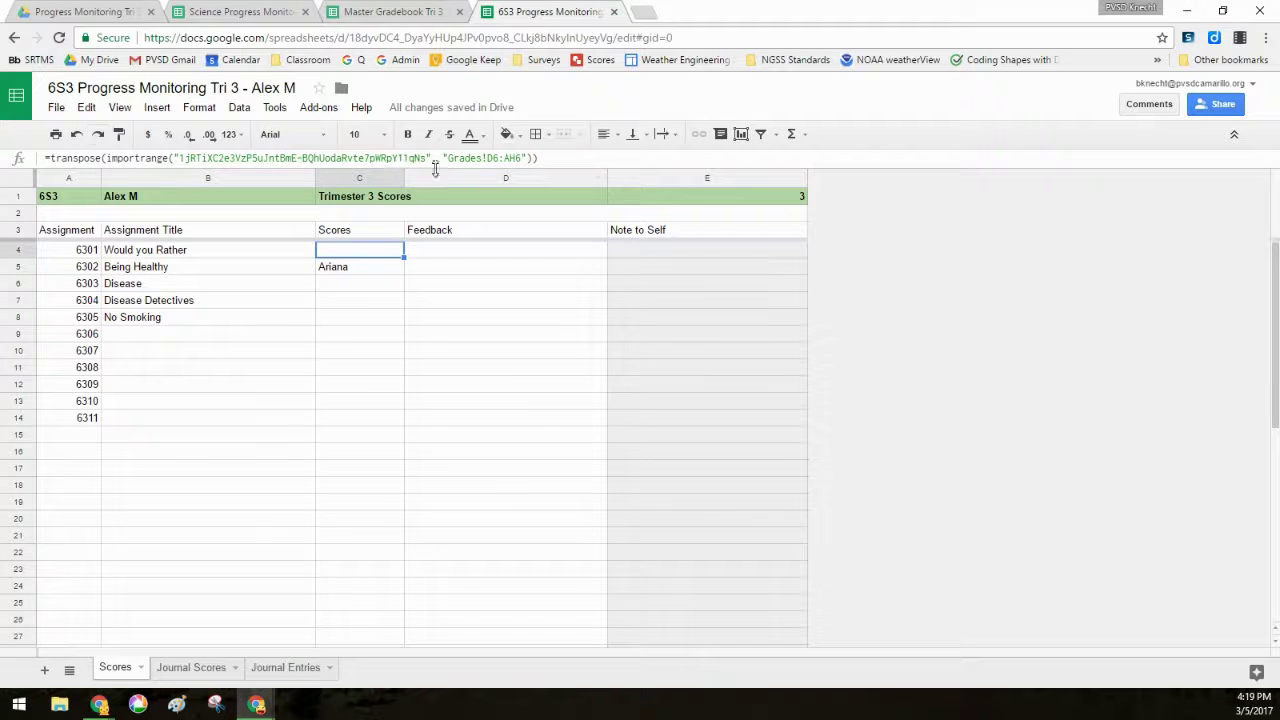
{"action": "left_click", "coordinate": [495, 160]}
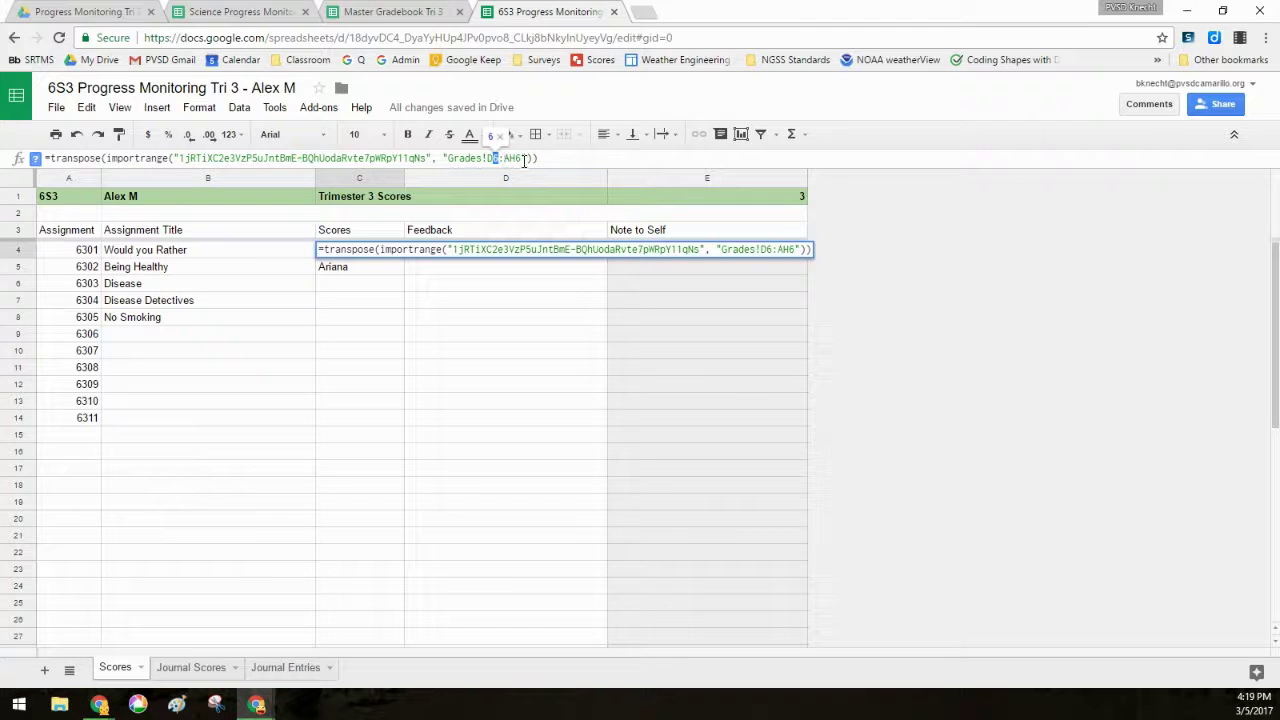
{"action": "type", "text": "3:AH3"}
{"action": "key", "text": "Return"}
{"action": "key", "text": "Delete"}
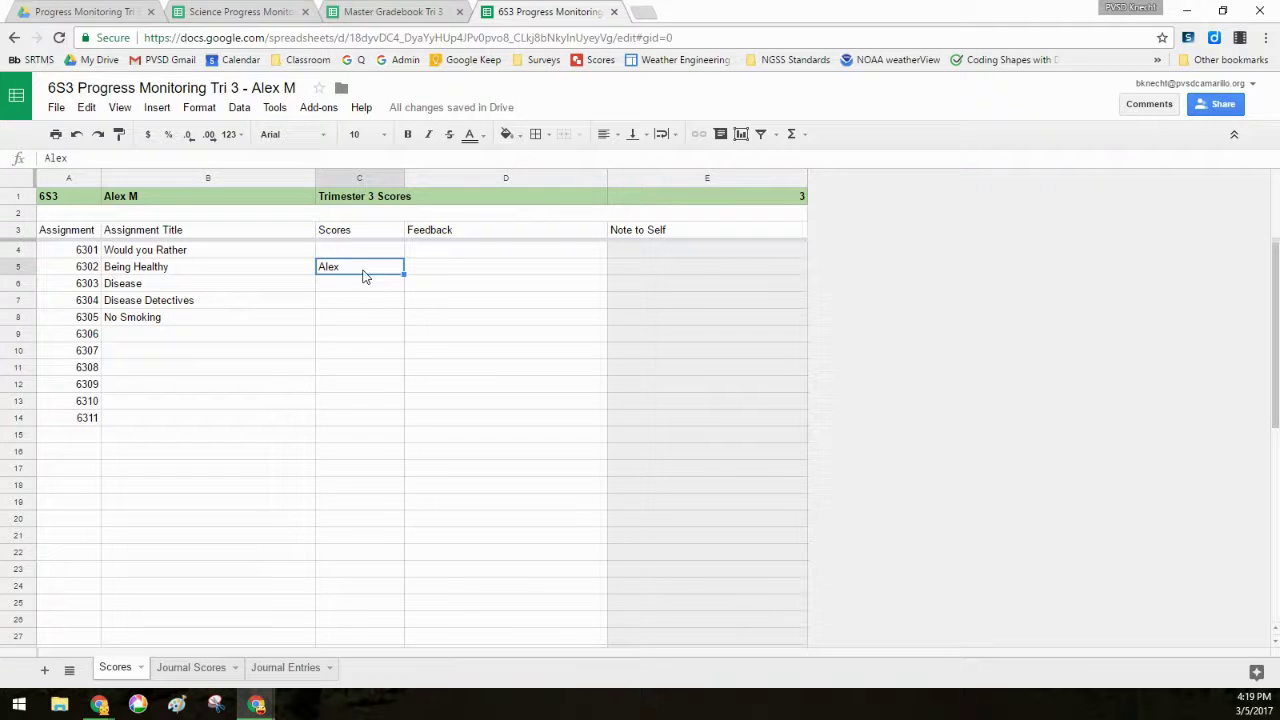
Change the Feedback import in D4 to read Feedback!D3:AH3
{"action": "left_click", "coordinate": [433, 256]}
{"action": "left_click", "coordinate": [503, 158]}
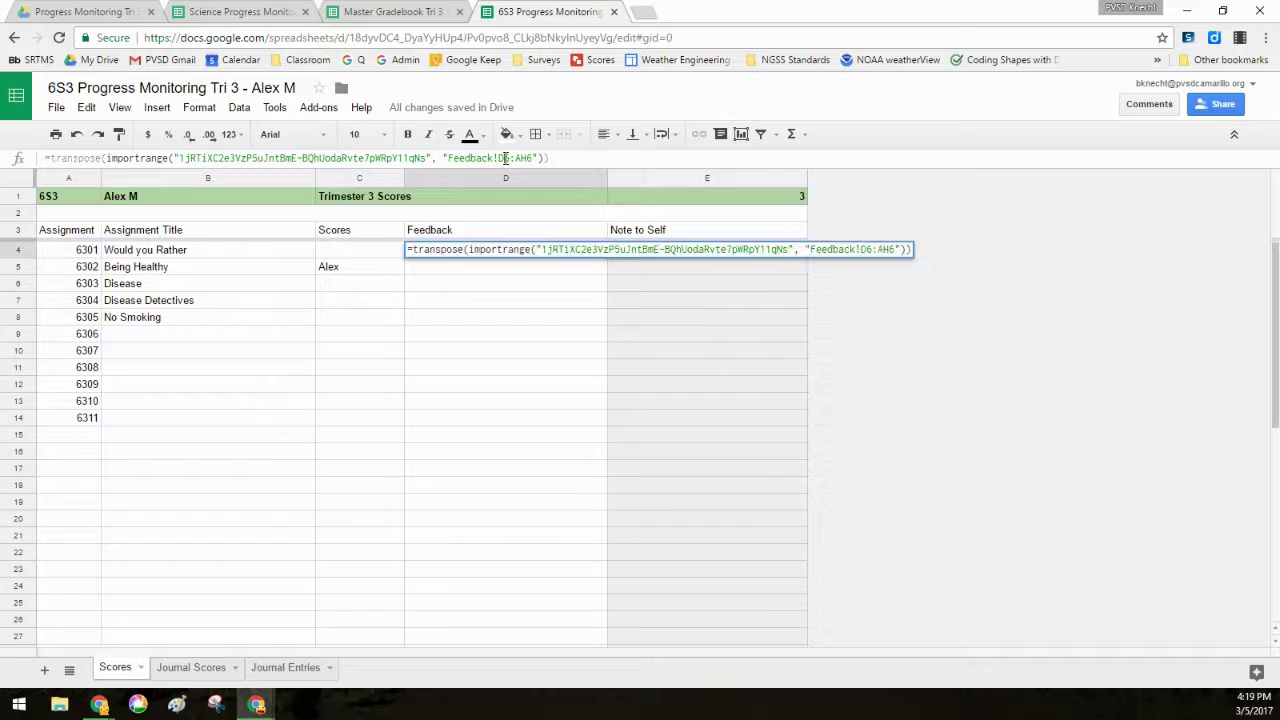
{"action": "type", "text": "3"}
{"action": "left_click", "coordinate": [534, 158]}
{"action": "key", "text": "BackSpace"}
{"action": "type", "text": "3"}
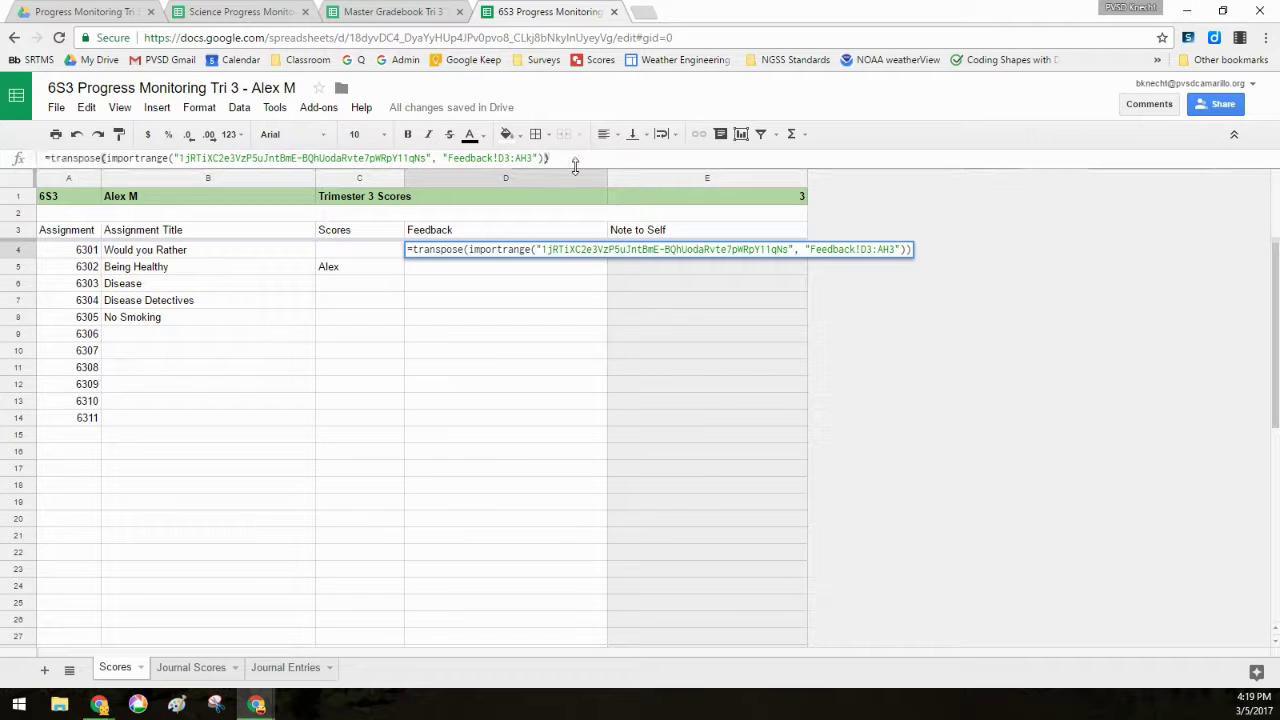
{"action": "key", "text": "Return"}
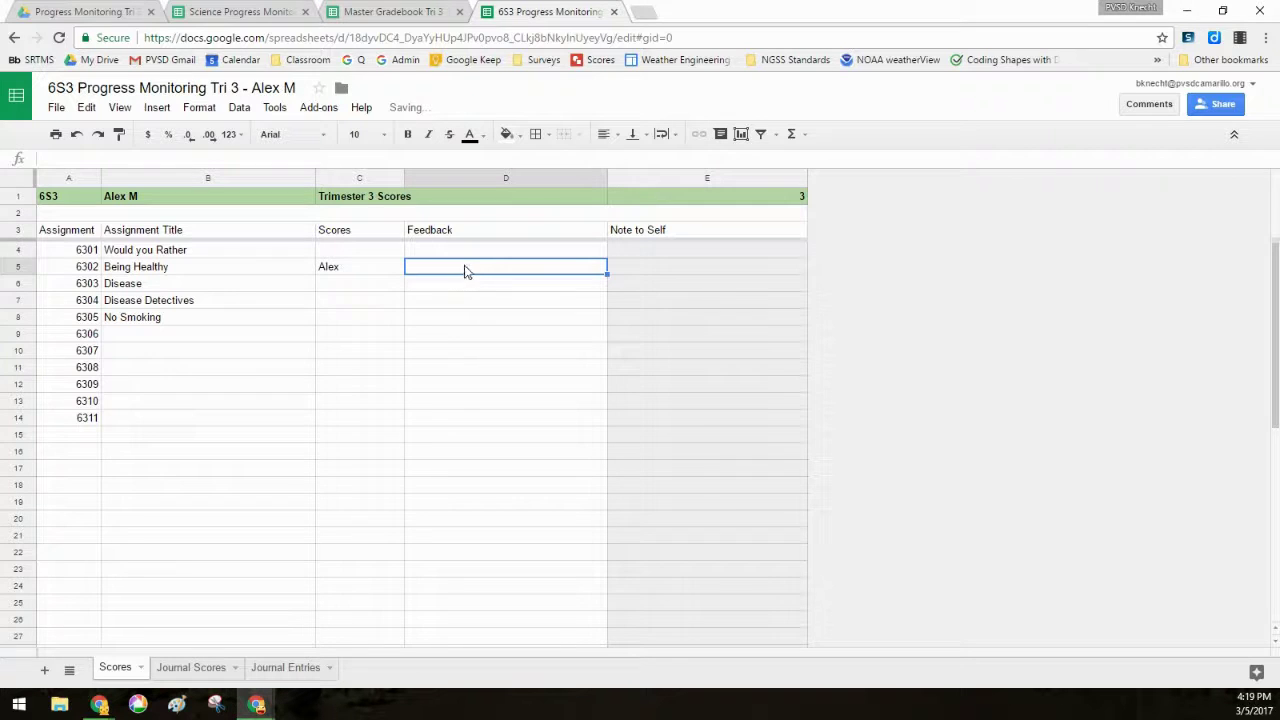
Paste the student names into F3 under Disease on the gradebook's Feedback sheet
{"action": "left_click", "coordinate": [400, 8]}
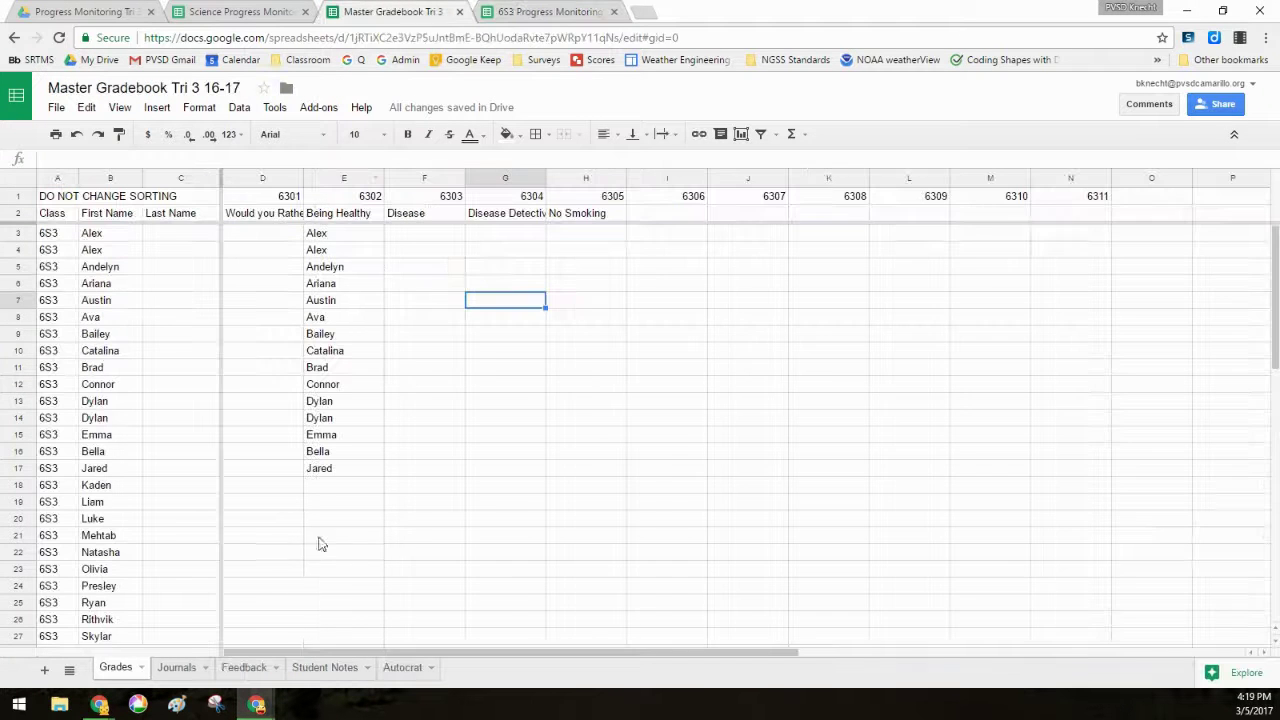
{"action": "left_click", "coordinate": [240, 667]}
{"action": "left_click", "coordinate": [432, 243]}
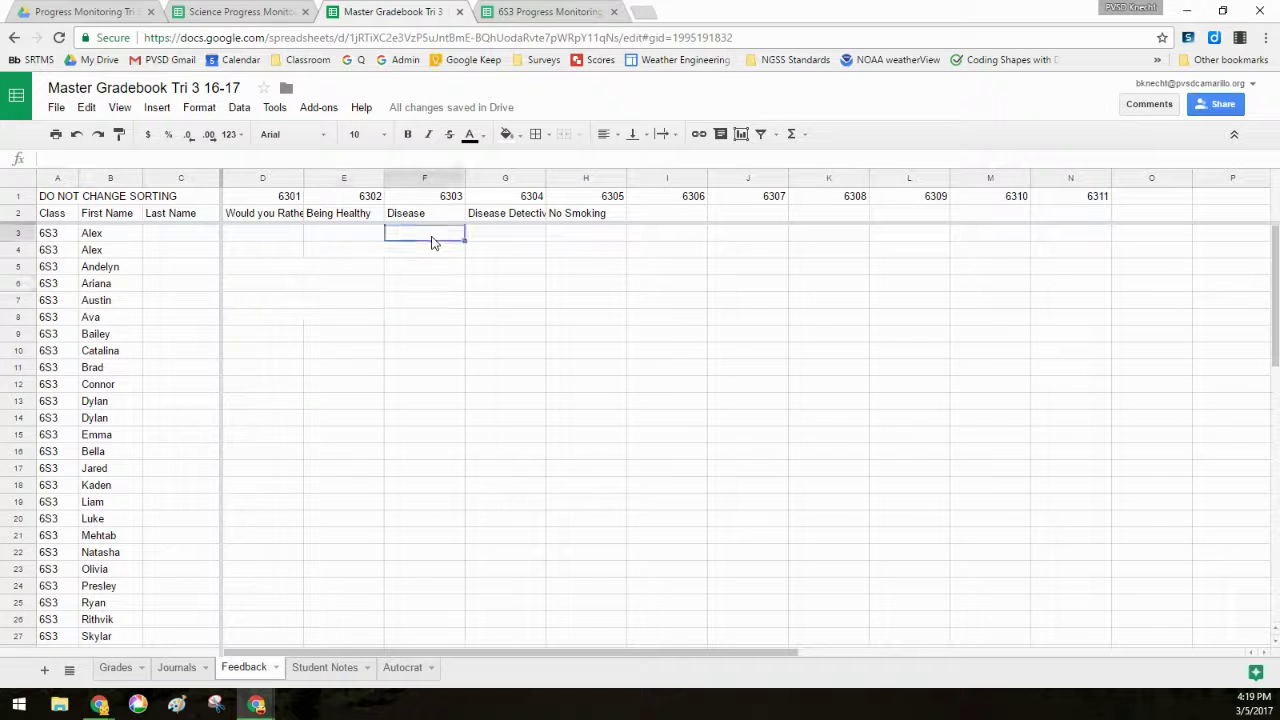
{"action": "type", "text": "Alex Alex Andelyn Ariana Austin Ava Bailey Catalina Brad Connor Dylan Dylan Emma Bella Jared"}
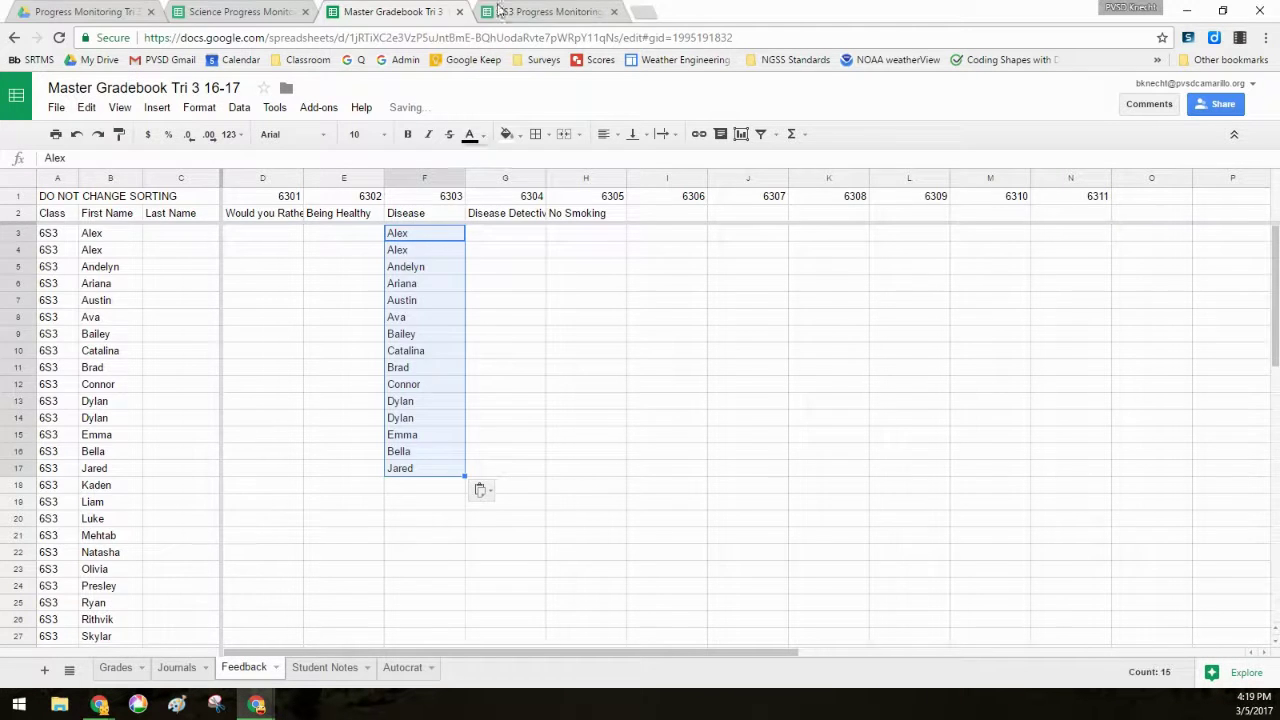
{"action": "left_click", "coordinate": [498, 8]}
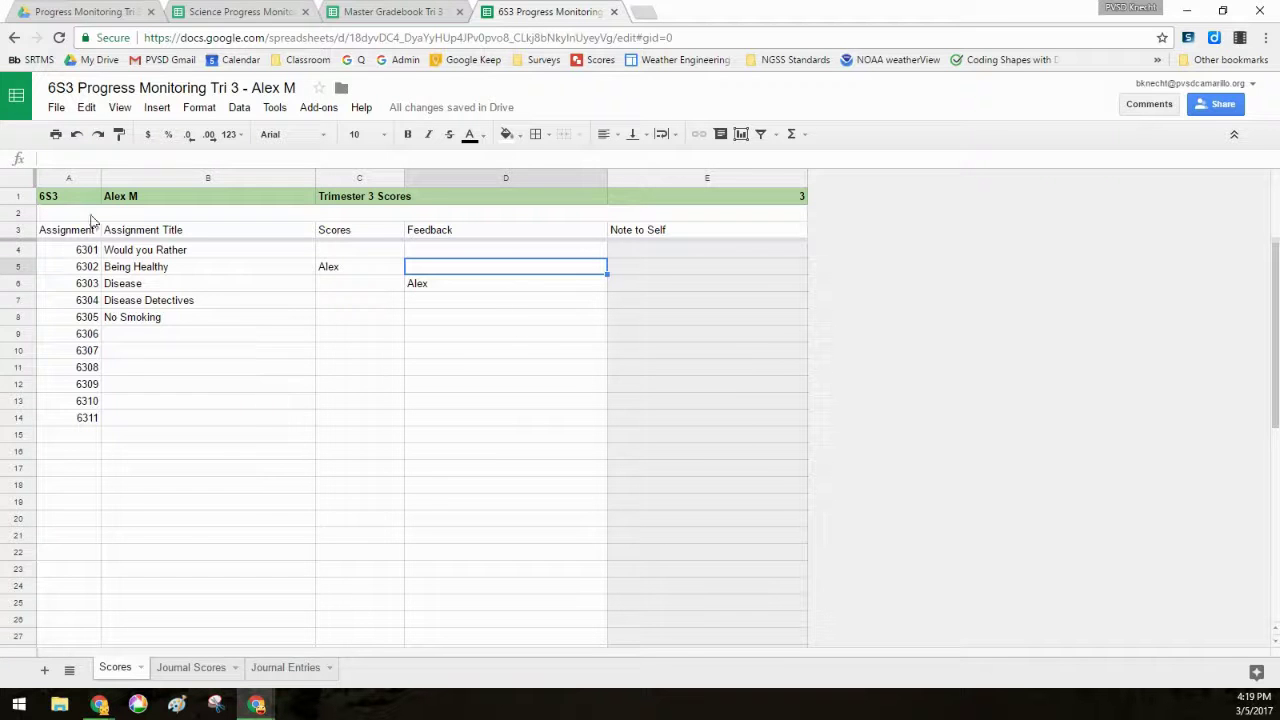
Change the Journal Scores import in C4 to start at D3, reading Journals!D3:AH3
{"action": "left_click", "coordinate": [190, 667]}
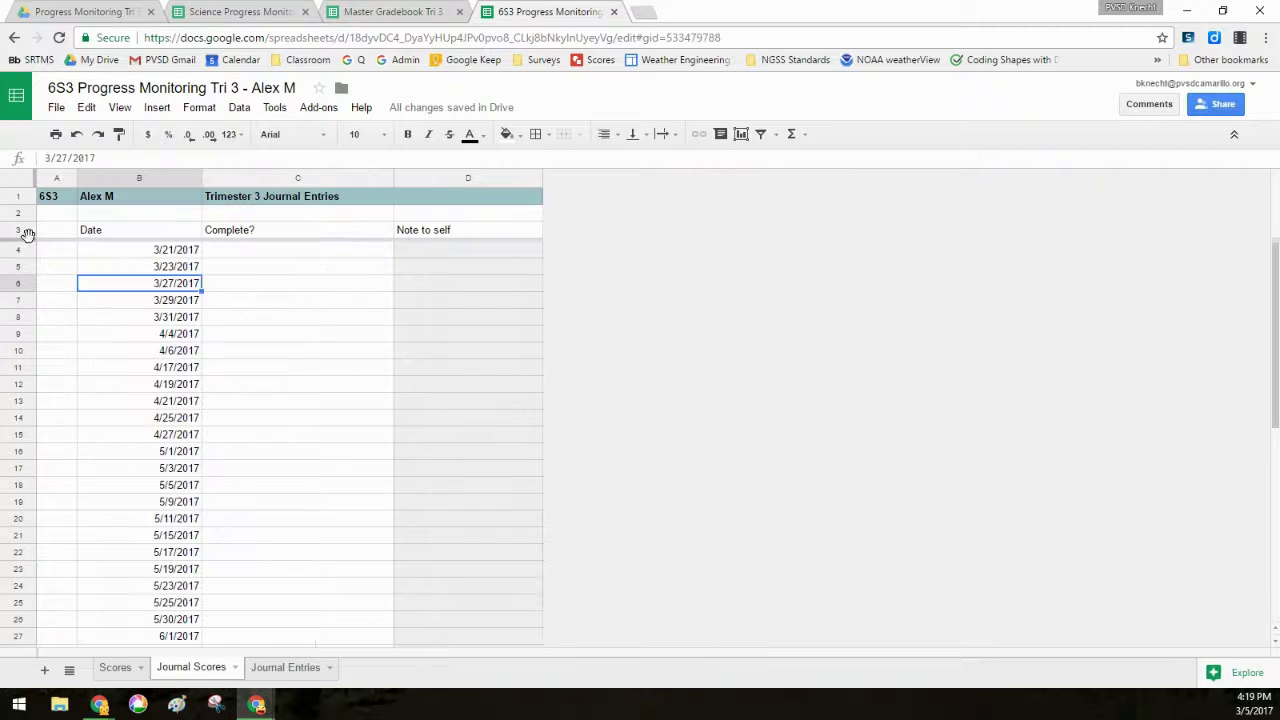
{"action": "left_click", "coordinate": [236, 257]}
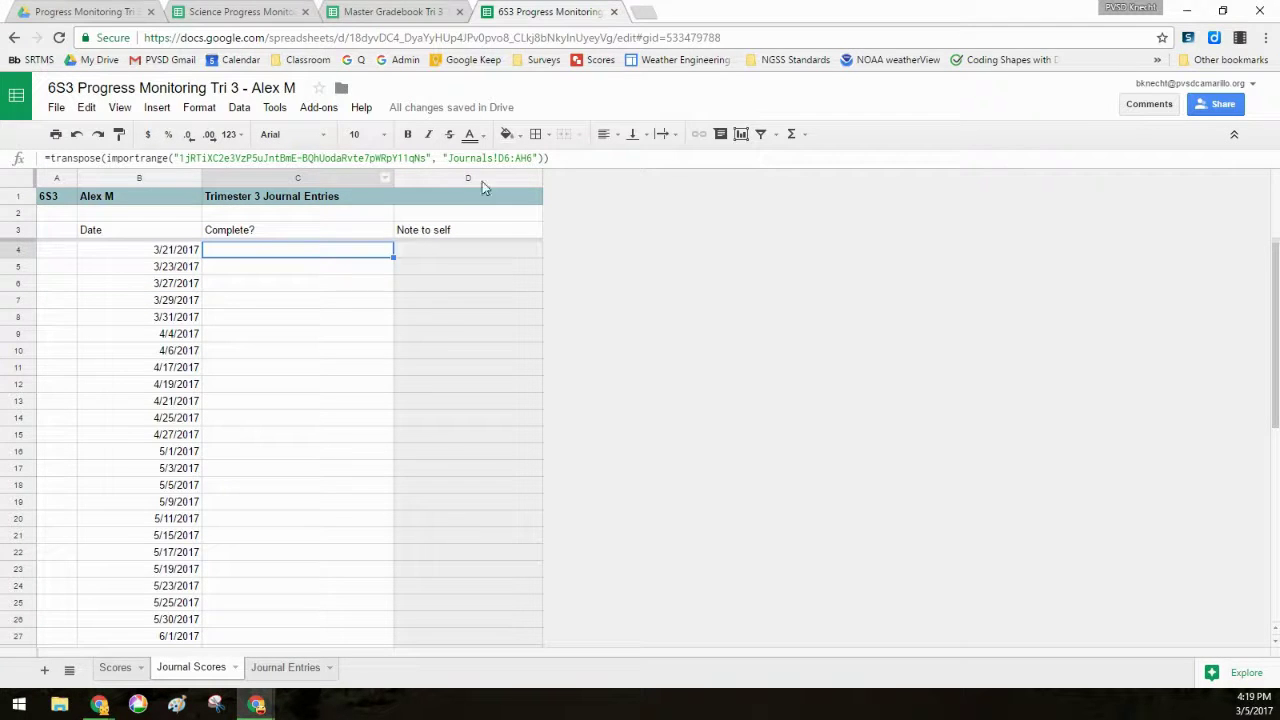
{"action": "left_click", "coordinate": [503, 160]}
{"action": "double_click", "coordinate": [505, 158]}
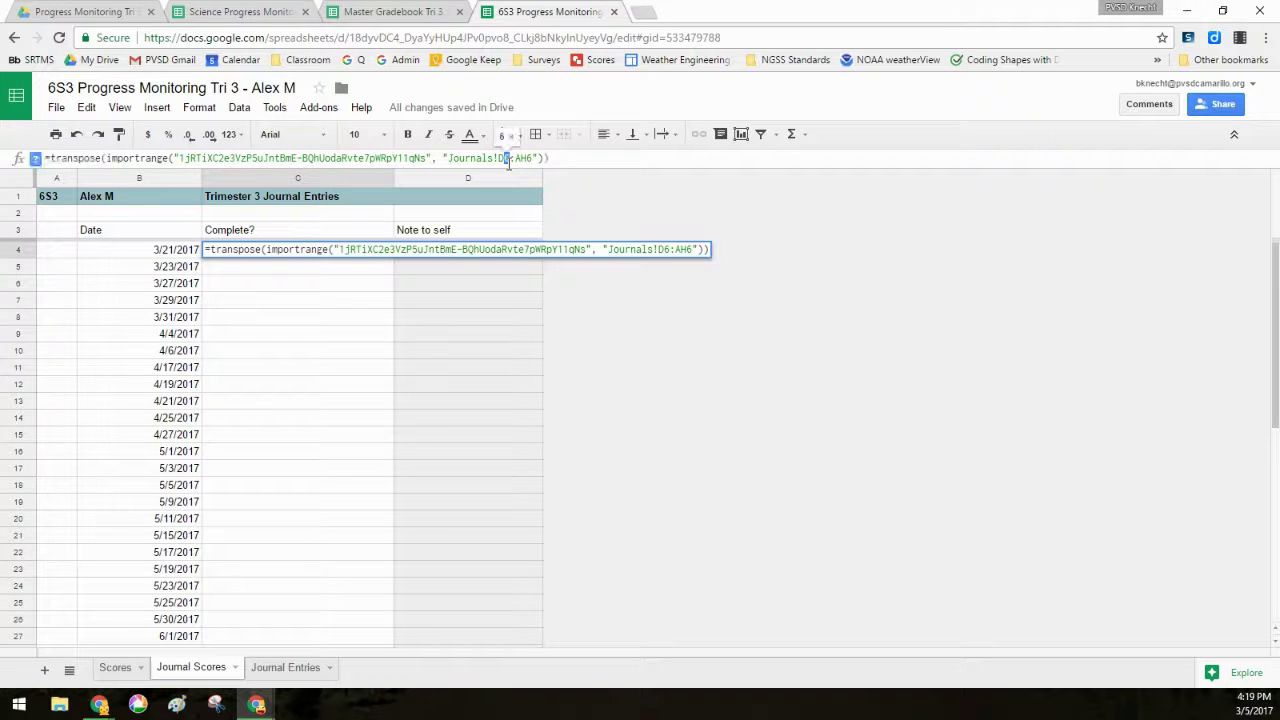
{"action": "type", "text": "D3"}
{"action": "key", "text": "Return"}
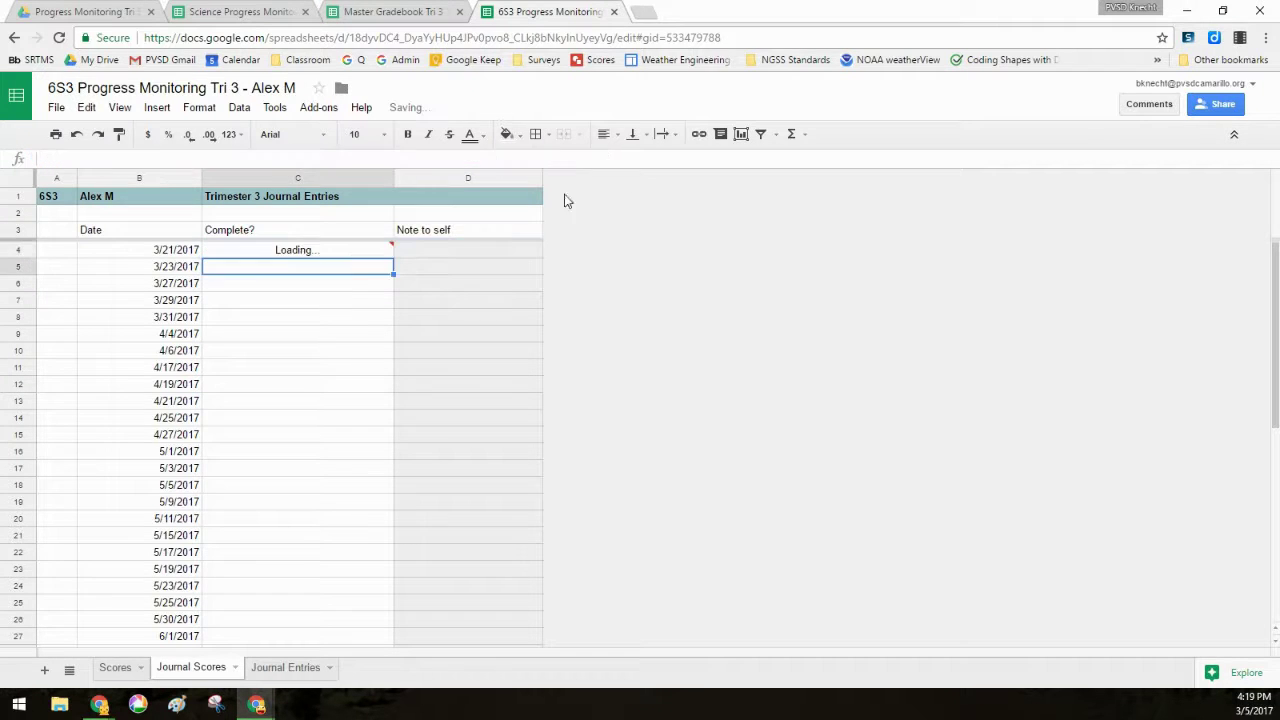
{"action": "left_click", "coordinate": [330, 256]}
Paste the names into F3 under 3/27 on the Journals sheet and confirm Alex appears beside 3/27/2017
{"action": "left_click", "coordinate": [435, 10]}
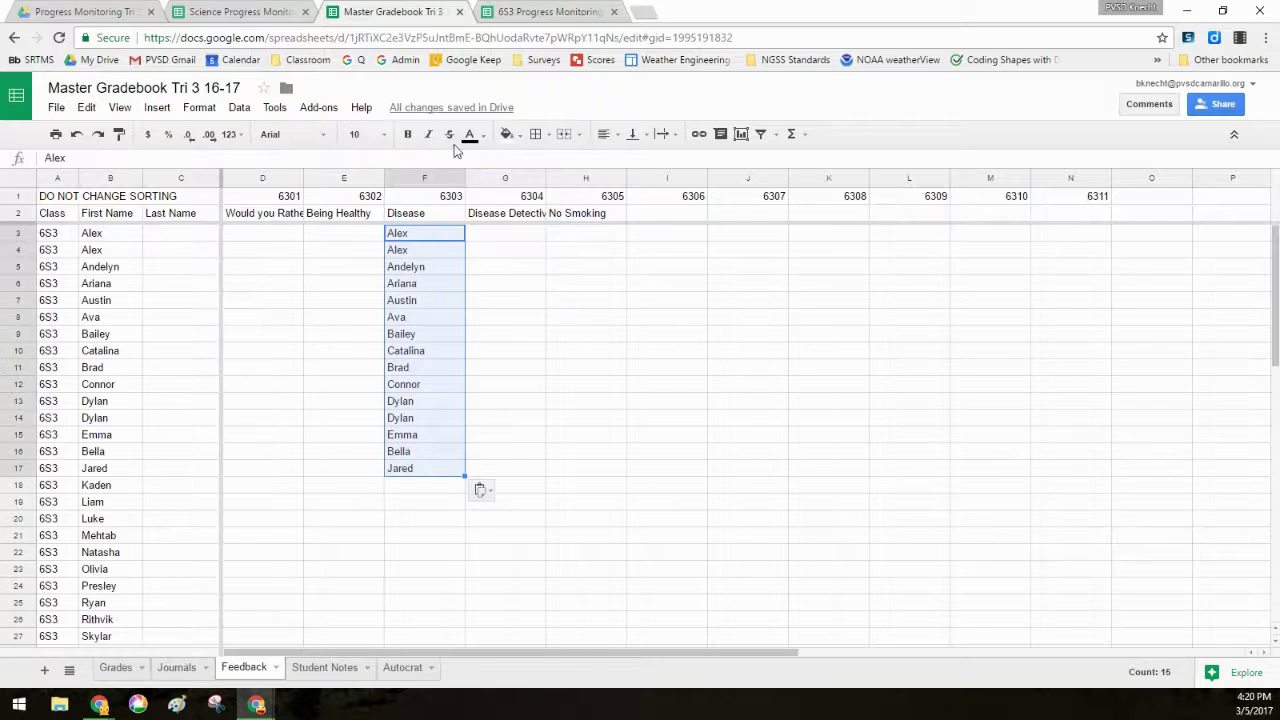
{"action": "left_click", "coordinate": [180, 668]}
{"action": "left_click", "coordinate": [299, 238]}
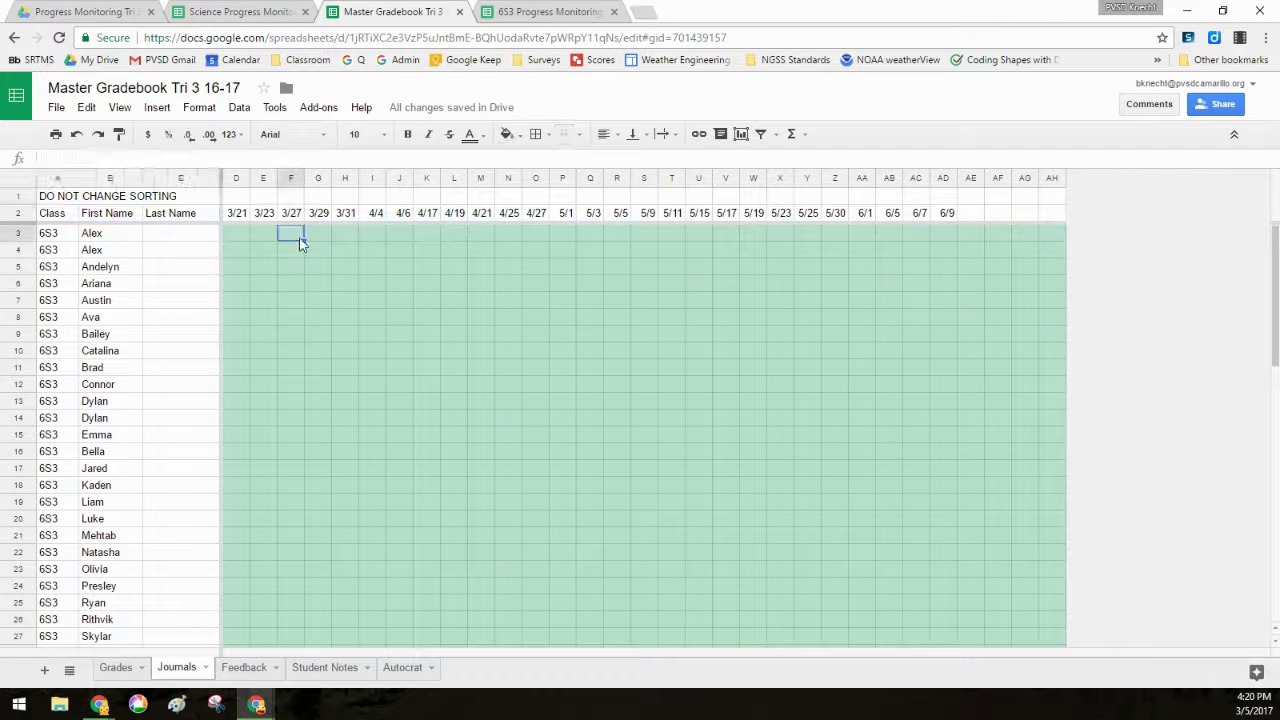
{"action": "type", "text": "Alex Alex Andelyn Ariana Austin Ava Bailey Catalina Brad Connor Dylan Dylan Emma Bella Jared"}
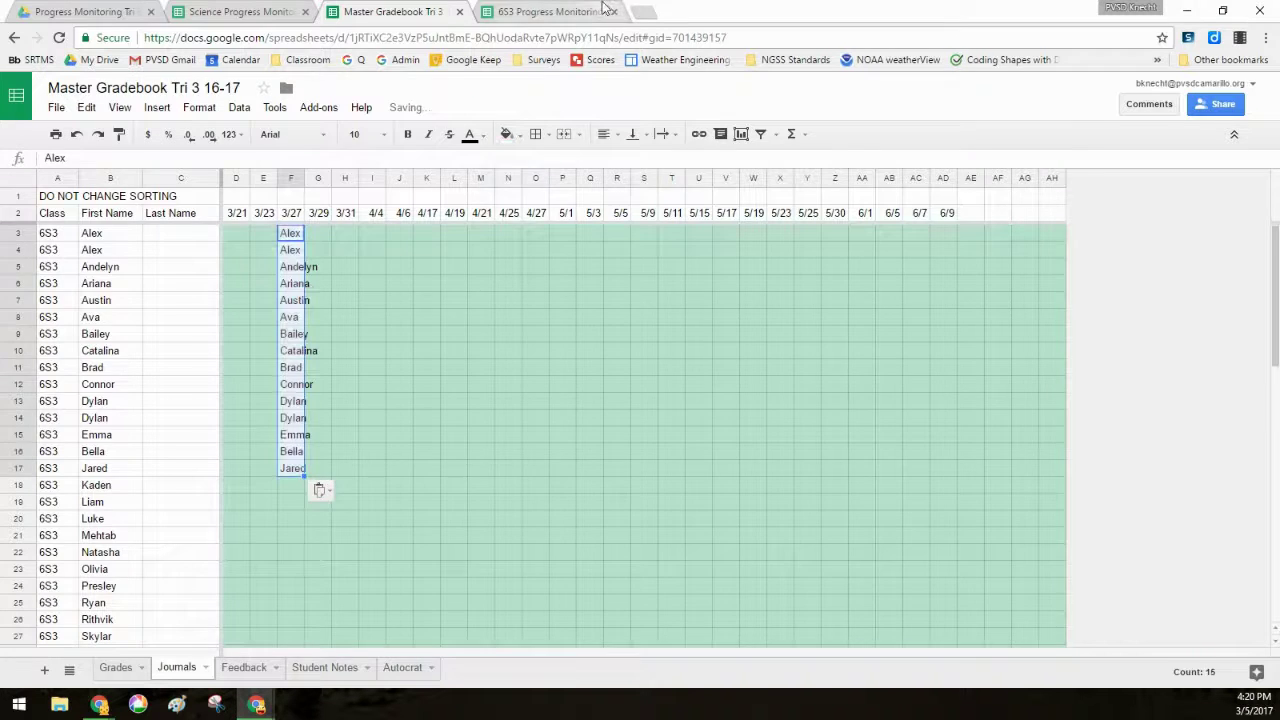
{"action": "key", "text": "ctrl+Tab"}
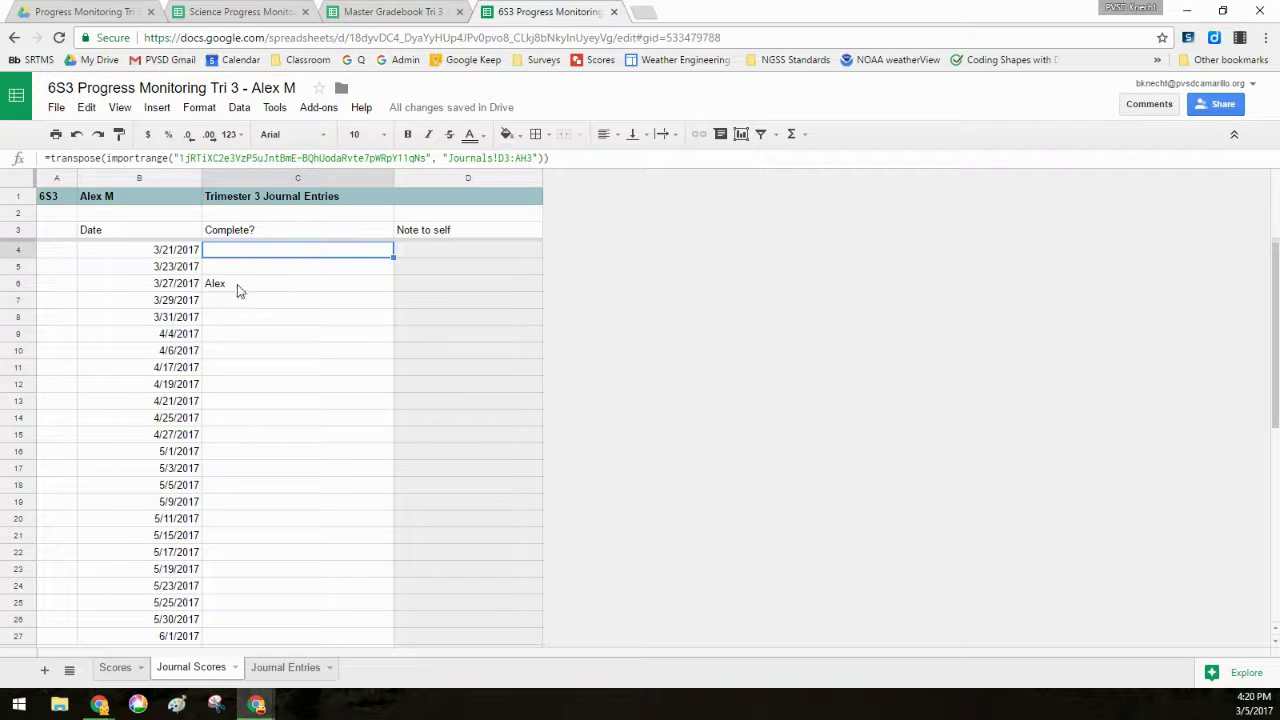
{"action": "left_click", "coordinate": [237, 284]}
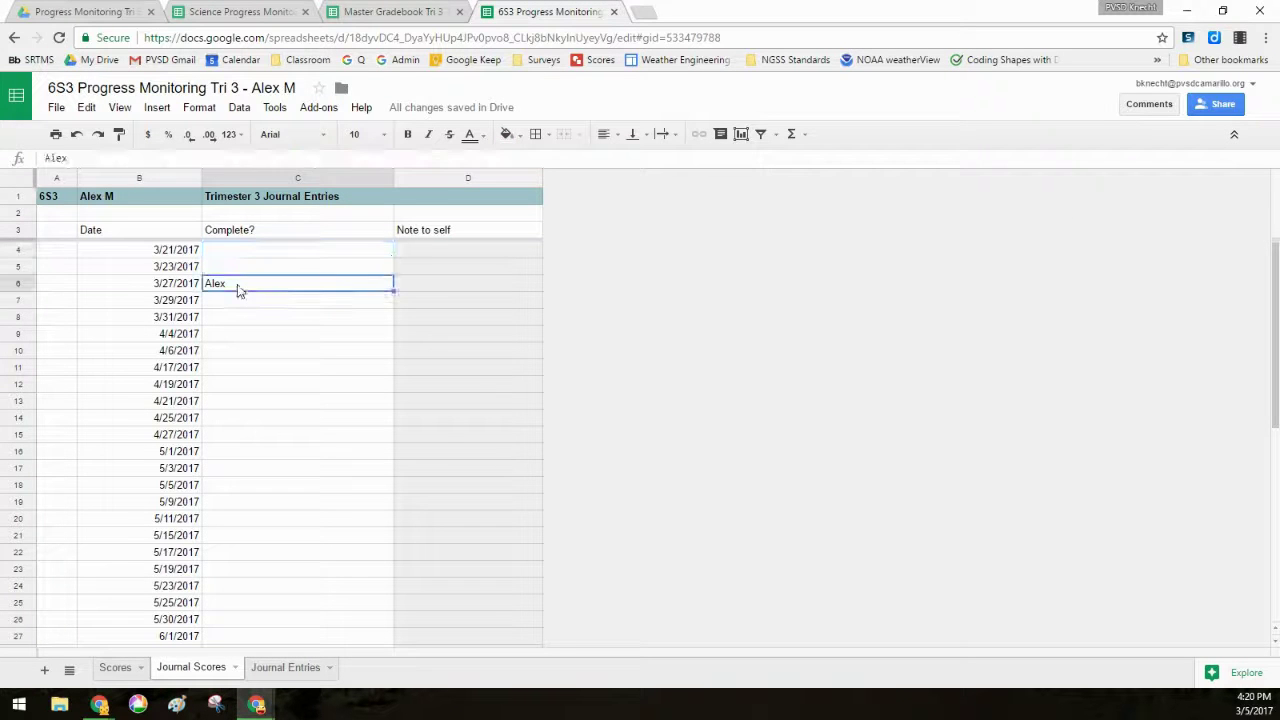
Inspect the Scores sheet's A4 and C4 import formulas, the value 3 in E1, and Alex's D6 entry
{"action": "left_click", "coordinate": [124, 668]}
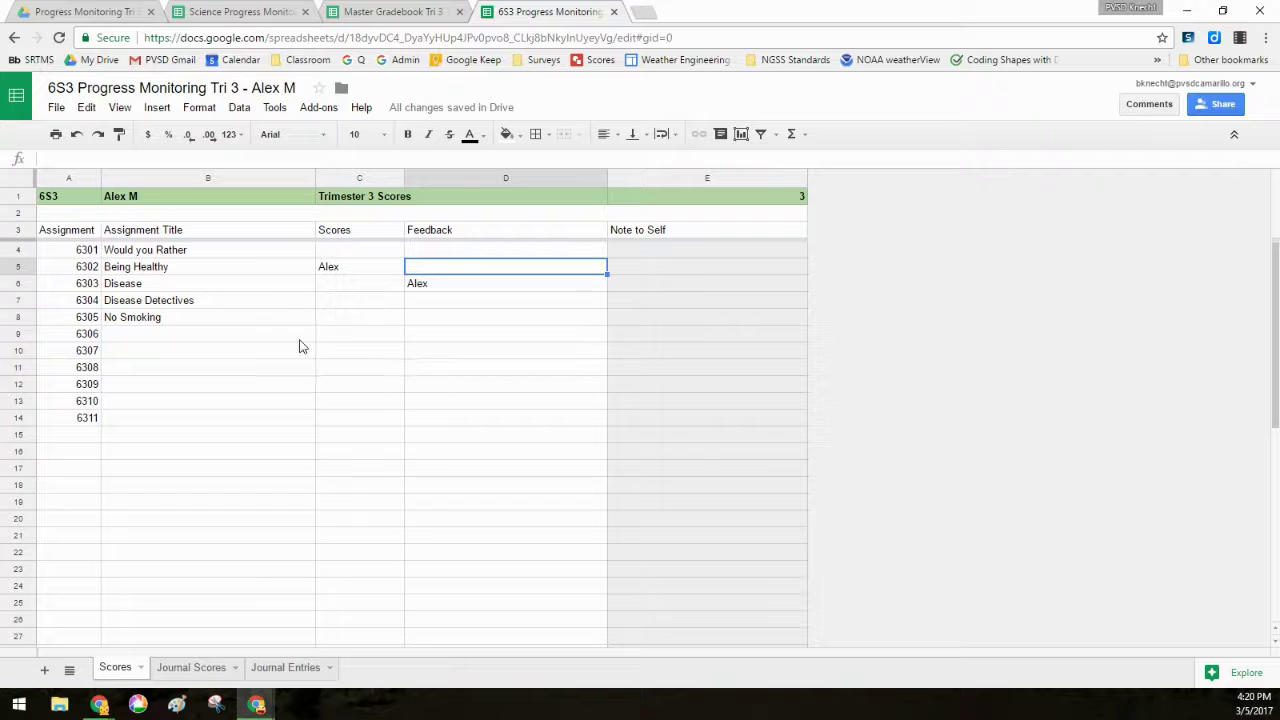
{"action": "left_click", "coordinate": [82, 257]}
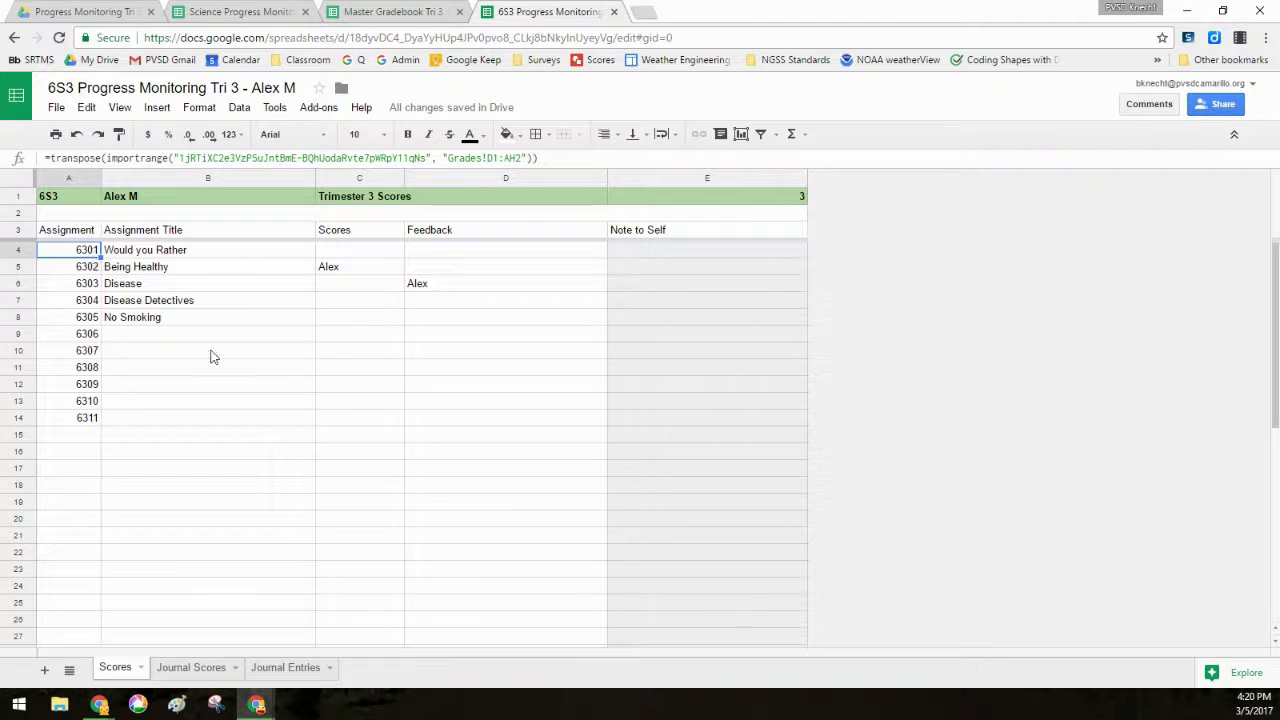
{"action": "left_click", "coordinate": [359, 255]}
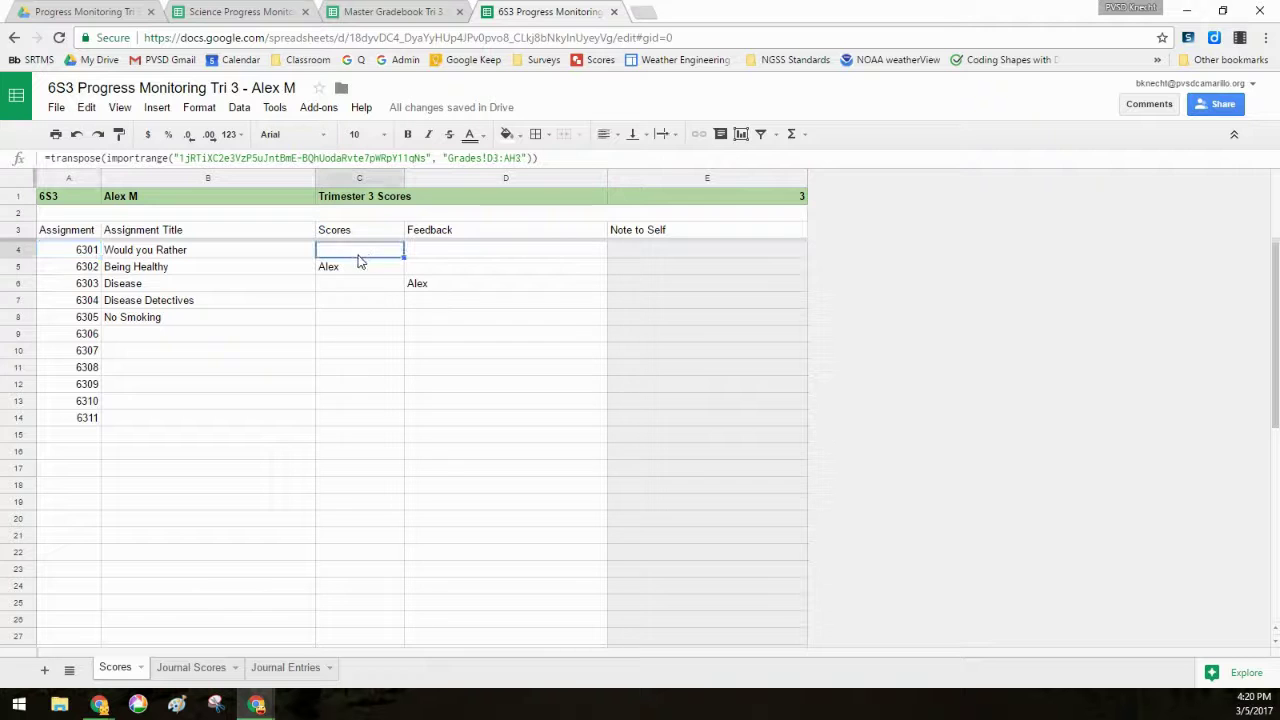
{"action": "left_click", "coordinate": [792, 200]}
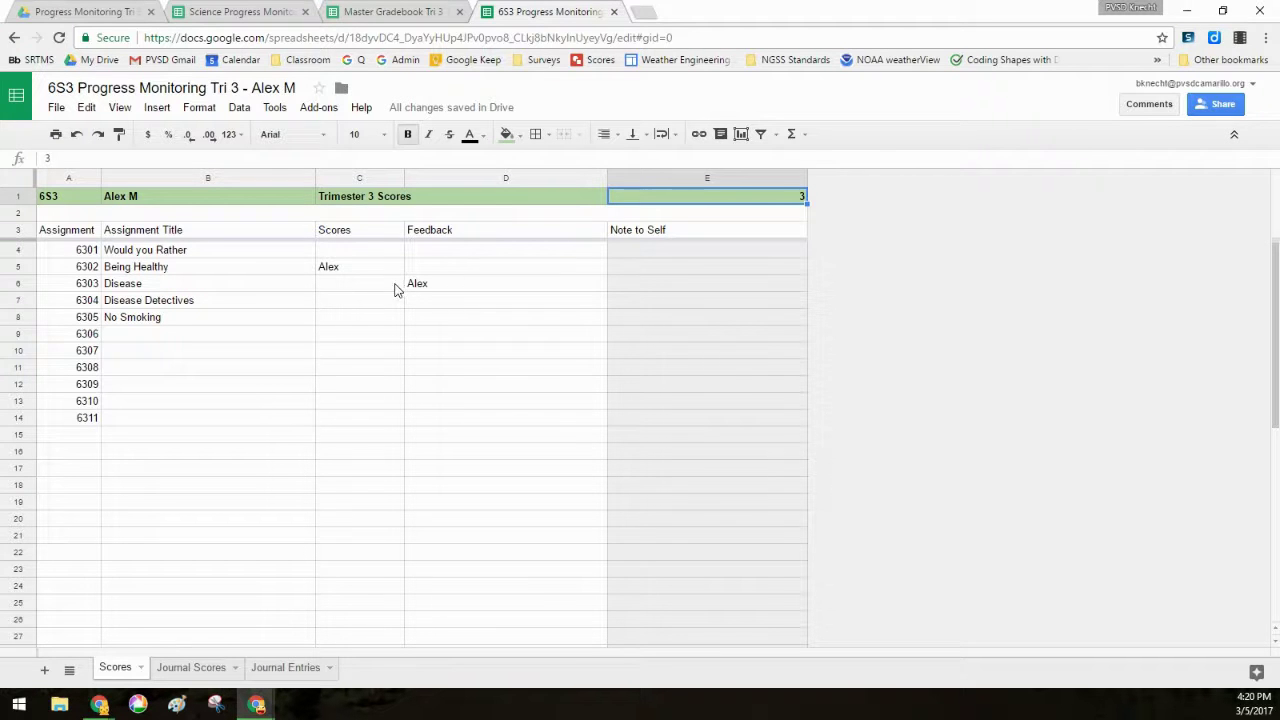
{"action": "left_click", "coordinate": [353, 248]}
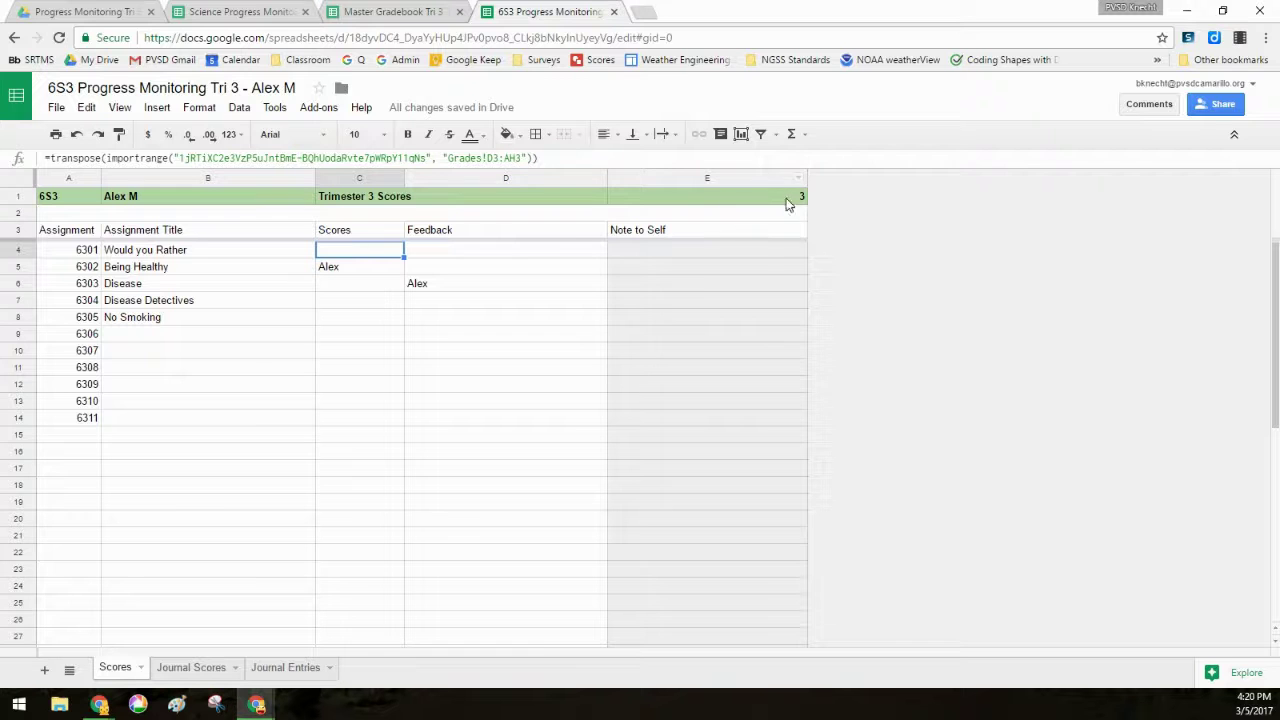
{"action": "left_click", "coordinate": [500, 254]}
{"action": "left_click", "coordinate": [467, 284]}
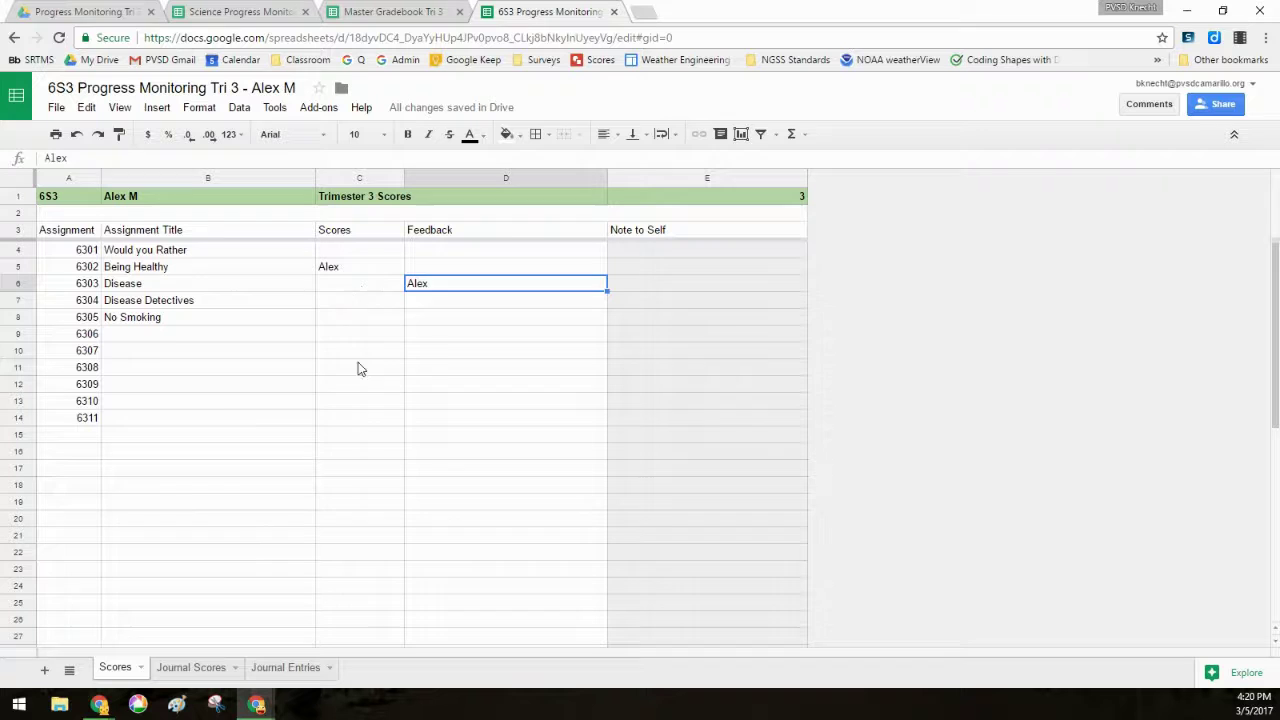
{"action": "left_click", "coordinate": [390, 11]}
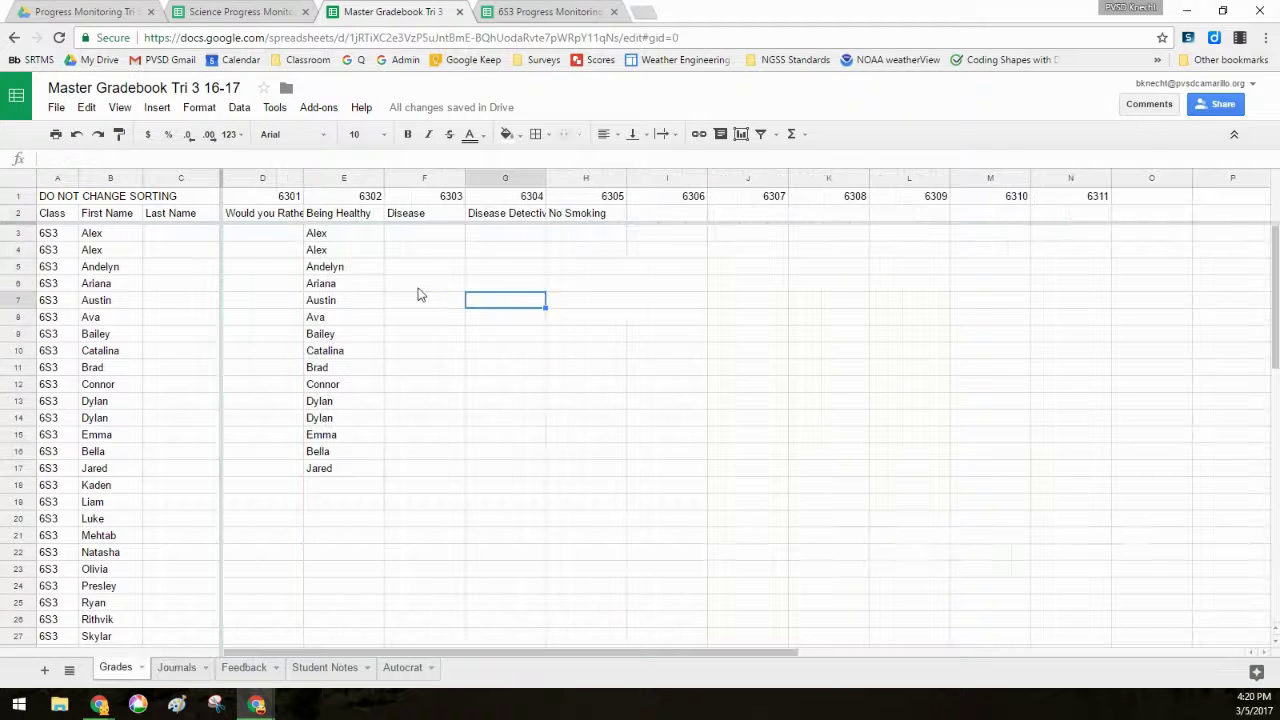
Enter Proficient as Alex's Disease score in F3 and verify it appears in C6 of the progress sheet
{"action": "left_click", "coordinate": [432, 235]}
{"action": "type", "text": "Profic"}
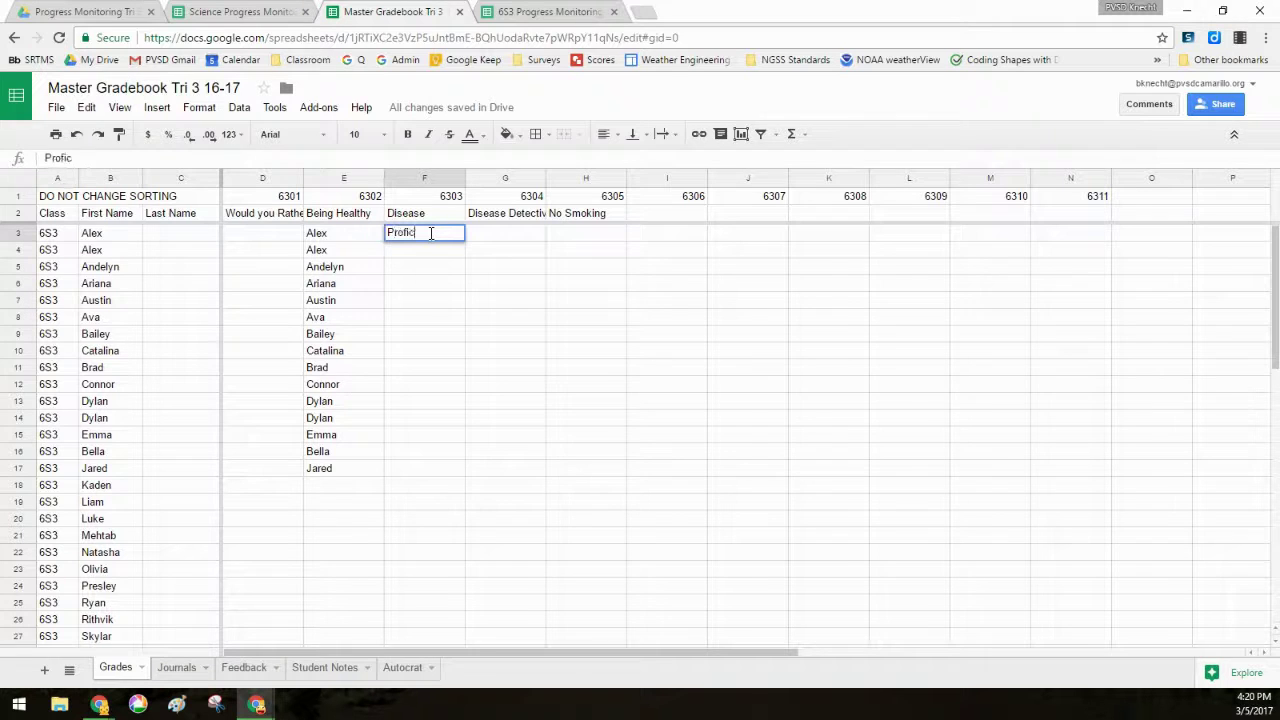
{"action": "type", "text": "ient"}
{"action": "key", "text": "Return"}
{"action": "key", "text": "ctrl+Tab"}
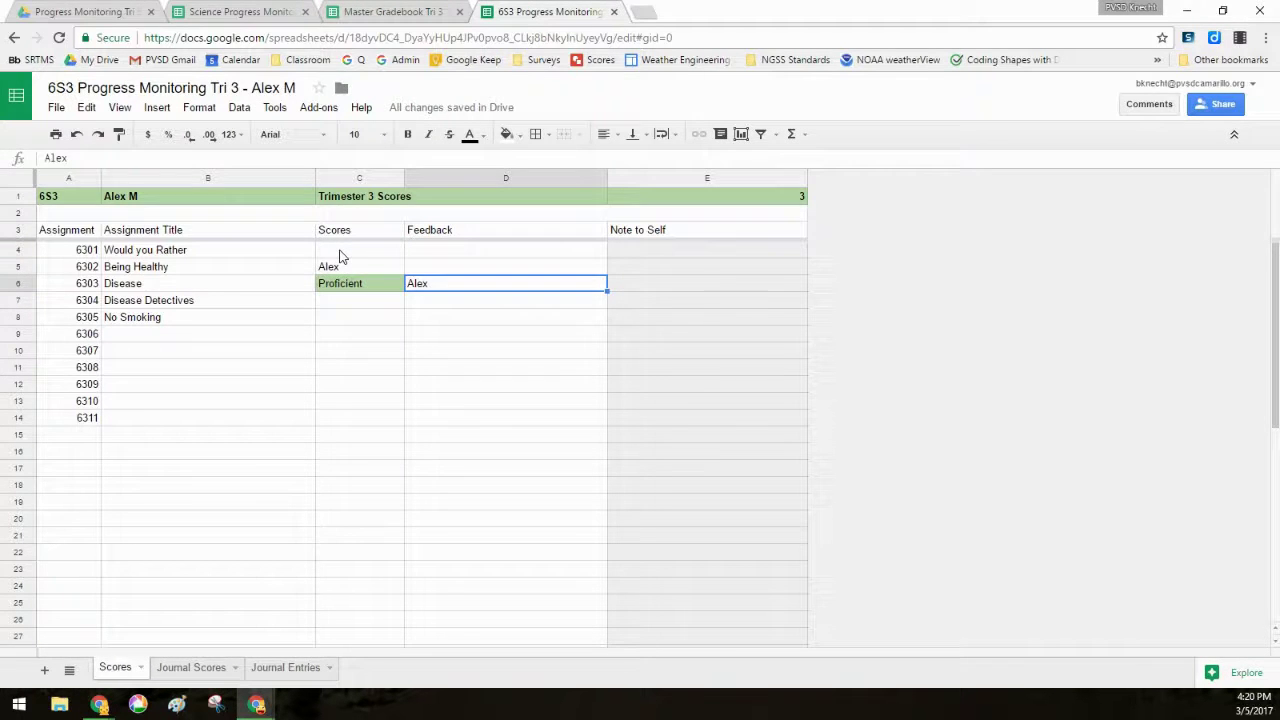
{"action": "left_click", "coordinate": [368, 287]}
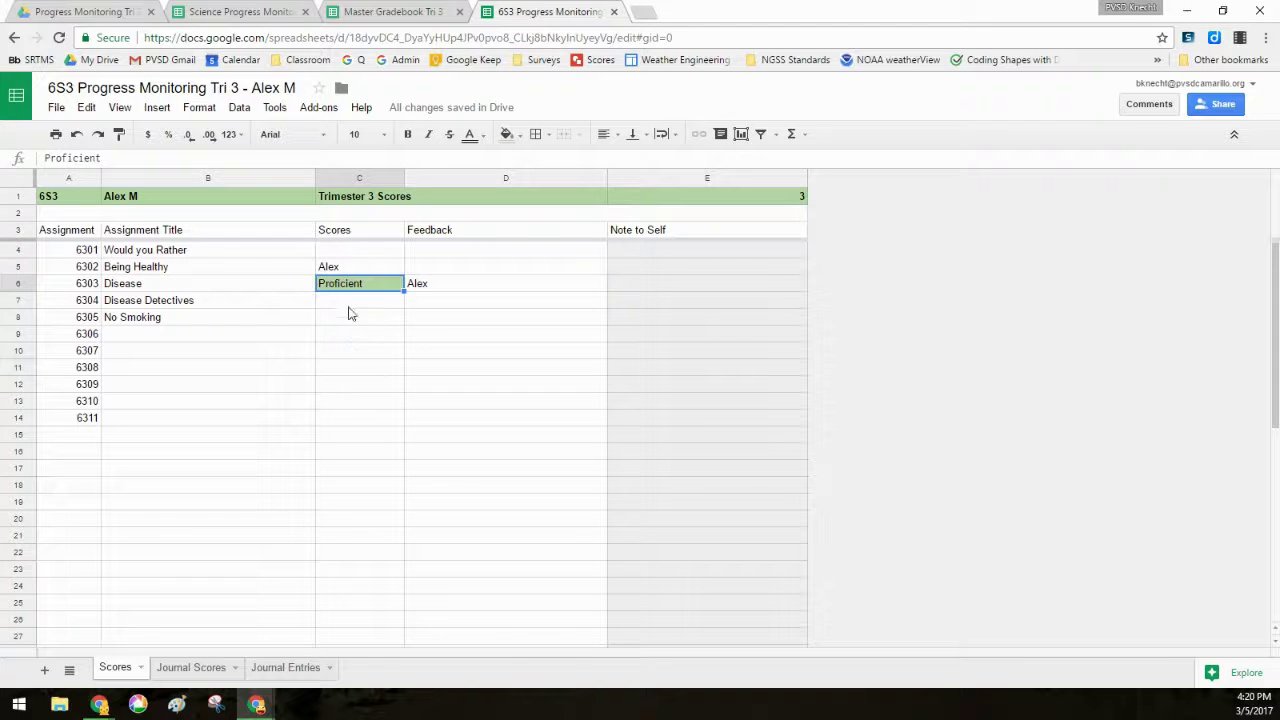
{"action": "left_click", "coordinate": [358, 250]}
Review the conditional formatting rules on the C4 Scores cell, then close the sidebar
{"action": "right_click", "coordinate": [362, 254]}
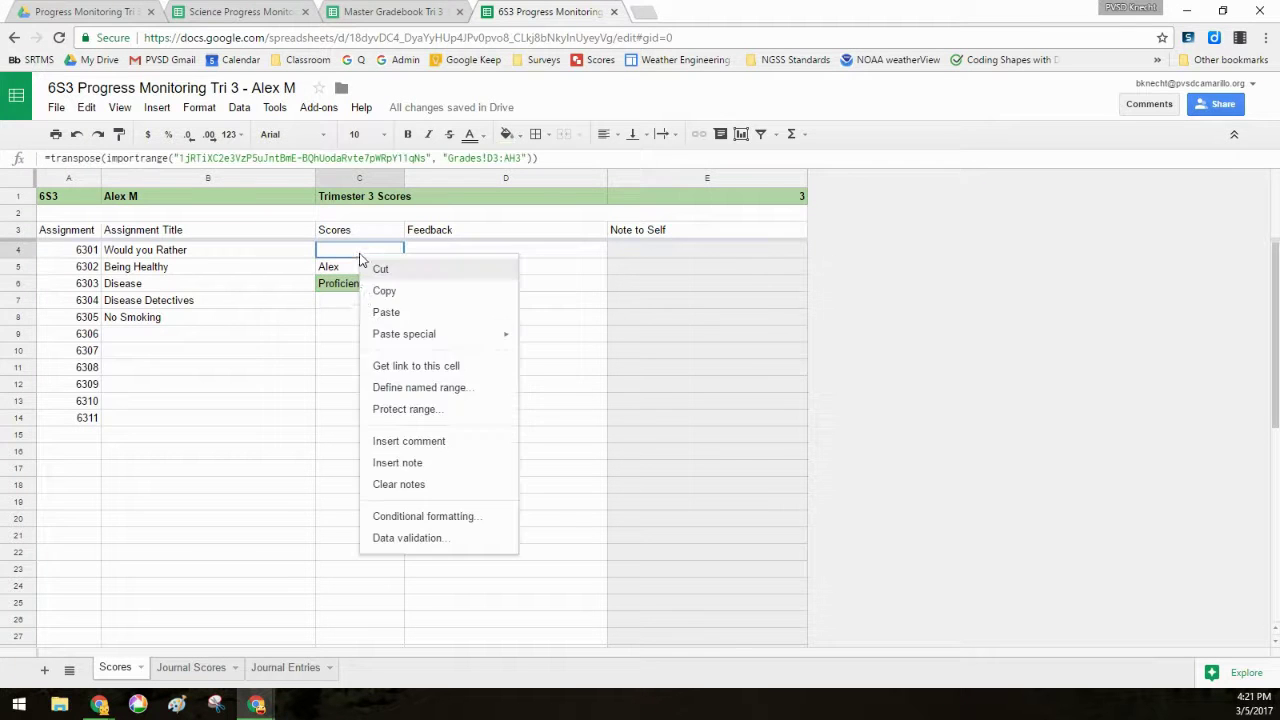
{"action": "left_click", "coordinate": [382, 520]}
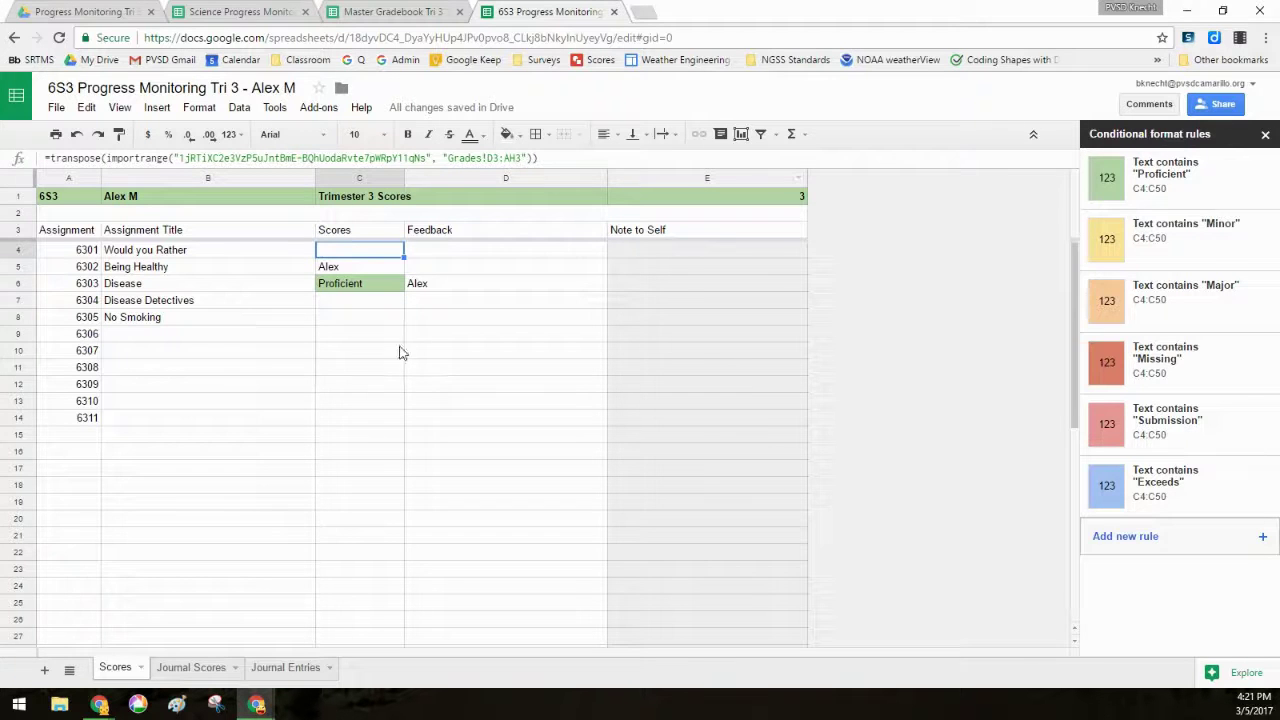
{"action": "left_click", "coordinate": [1265, 134]}
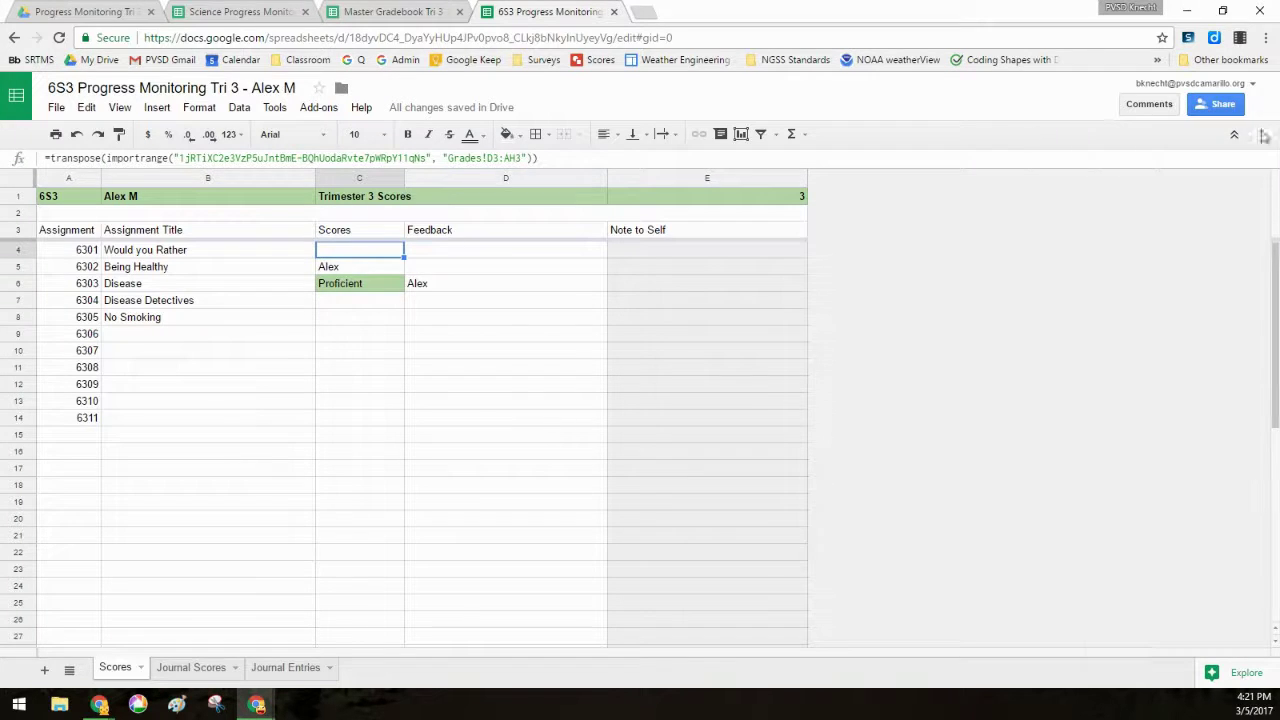
{"action": "left_click", "coordinate": [338, 390]}
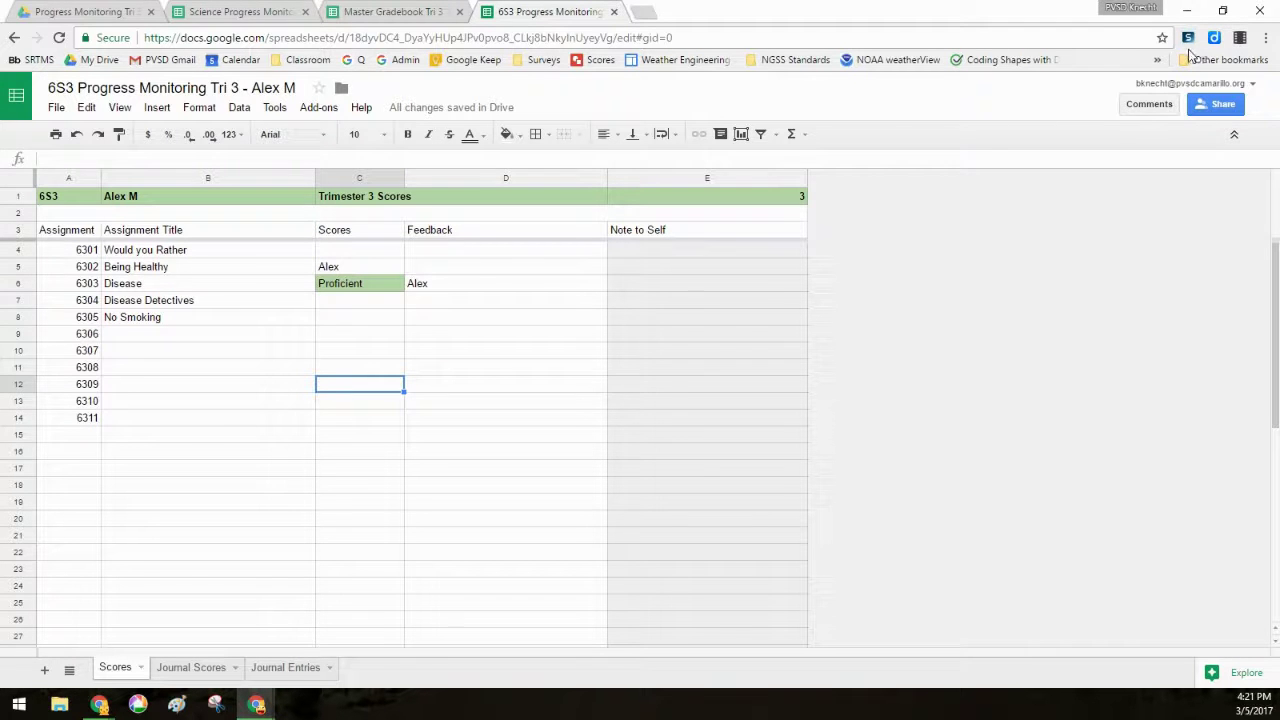
{"action": "left_click", "coordinate": [367, 22]}
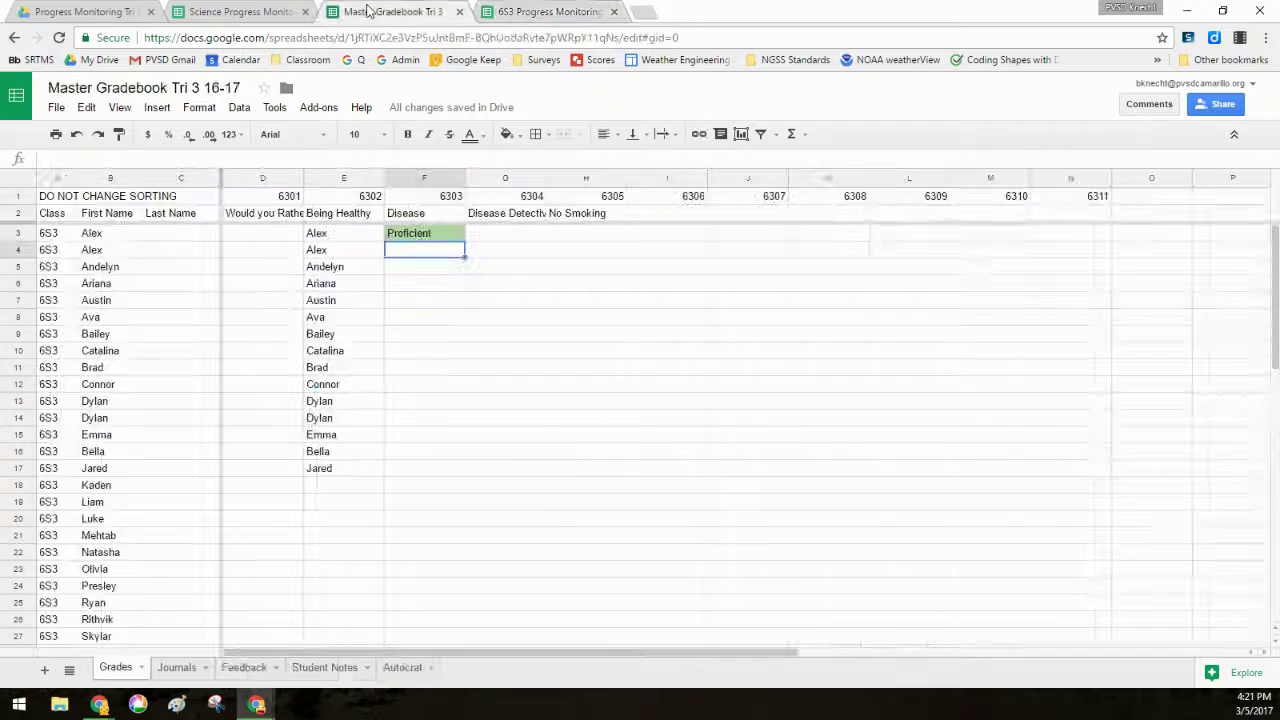